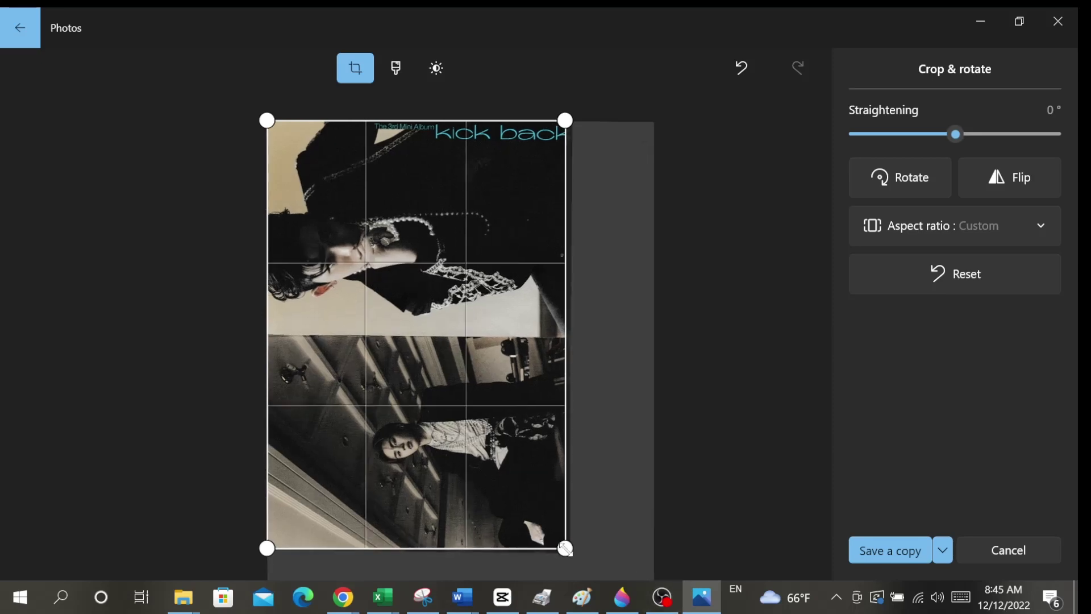
# Crop the right and bottom edges off the two-photo Kick Back image and save it as lucas.jpg
pyautogui.moveTo(565, 548); pyautogui.dragTo(524, 489)
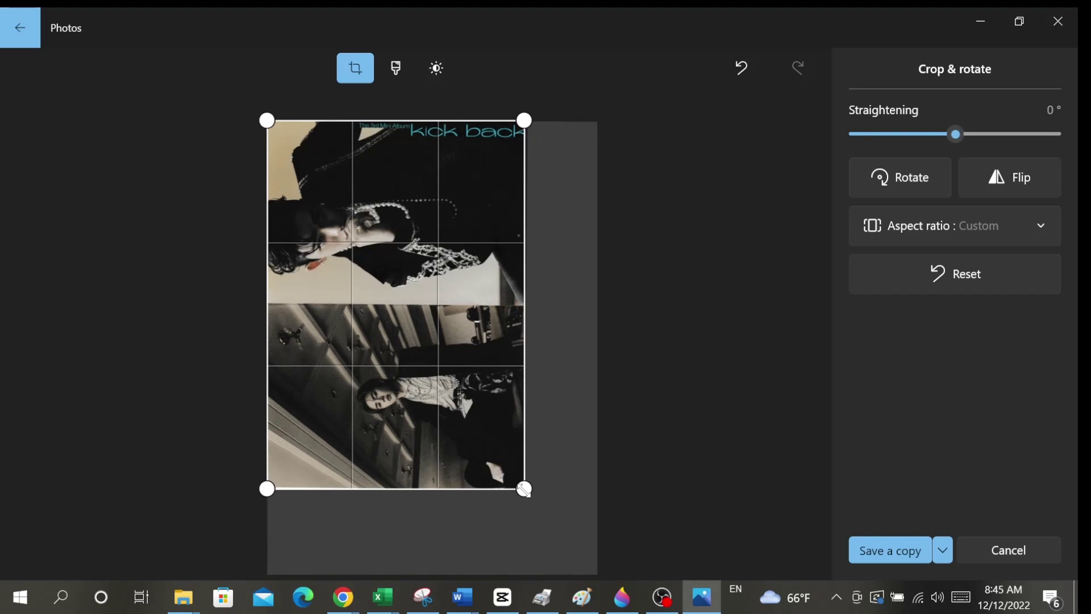
pyautogui.moveTo(562, 546); pyautogui.dragTo(550, 528)
pyautogui.click(895, 560)
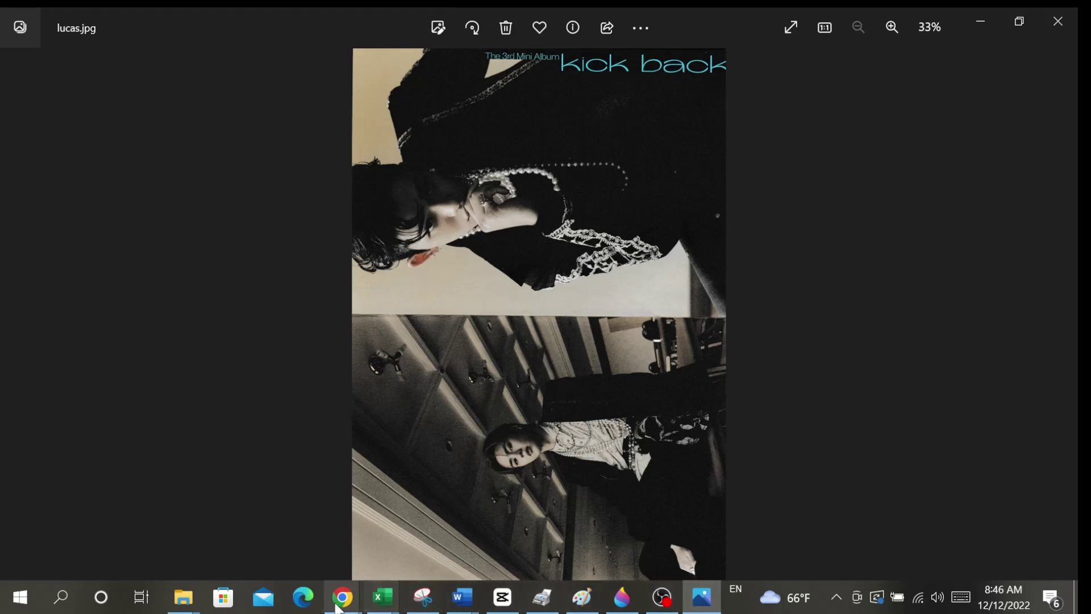
# In Document5, add an empty line below the Kick Back album cover
pyautogui.click(462, 597)
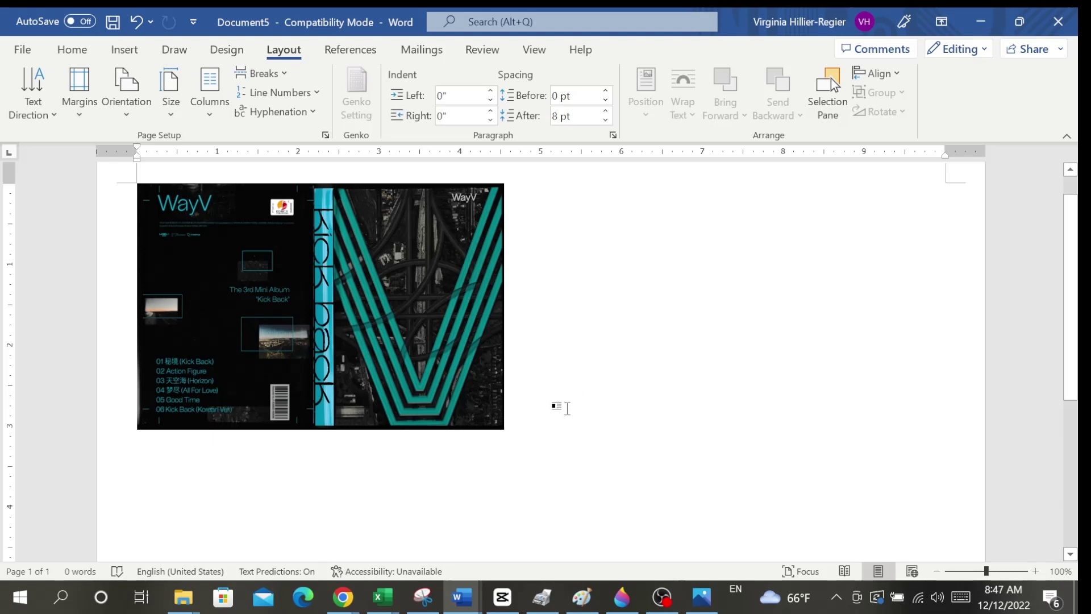
pyautogui.press('Return')
# In Paint 3D, remove the album image from the canvas and decline the new-canvas save prompt
pyautogui.click(623, 597)
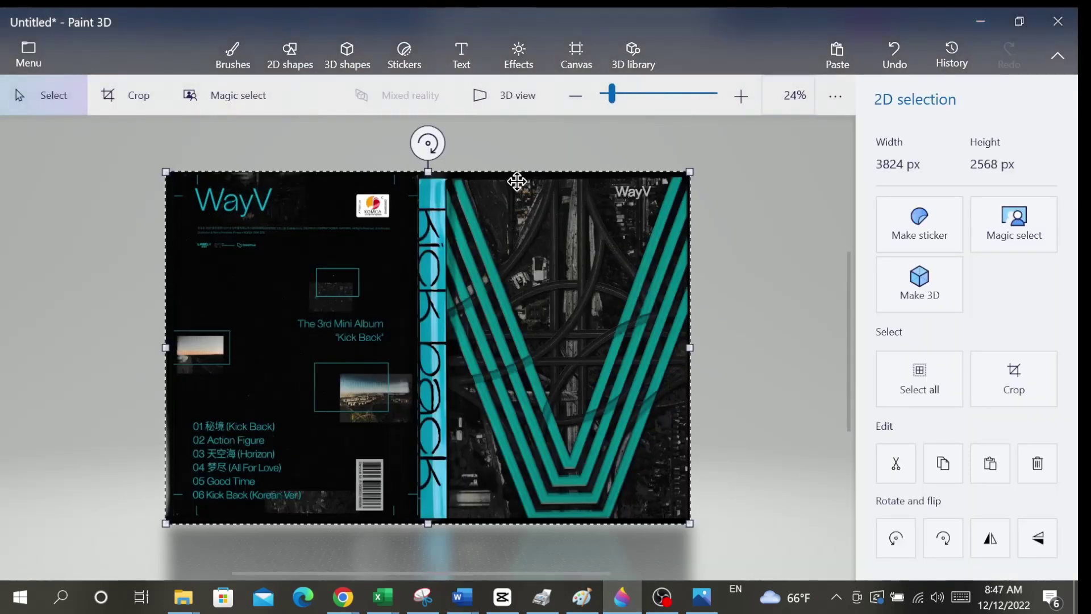
pyautogui.hotkey('ctrl', 'z')
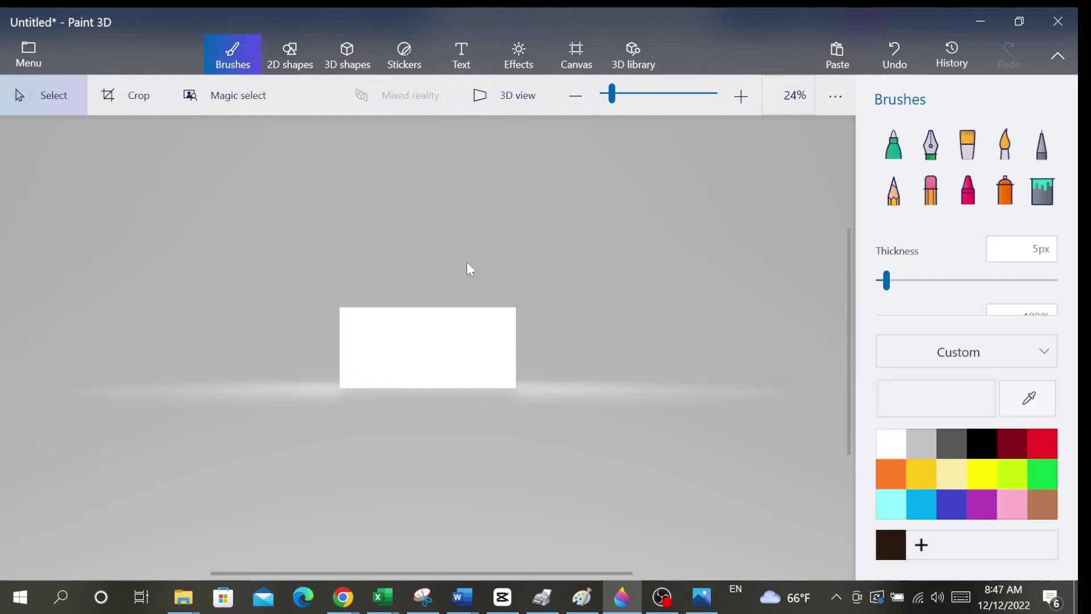
pyautogui.click(16, 54)
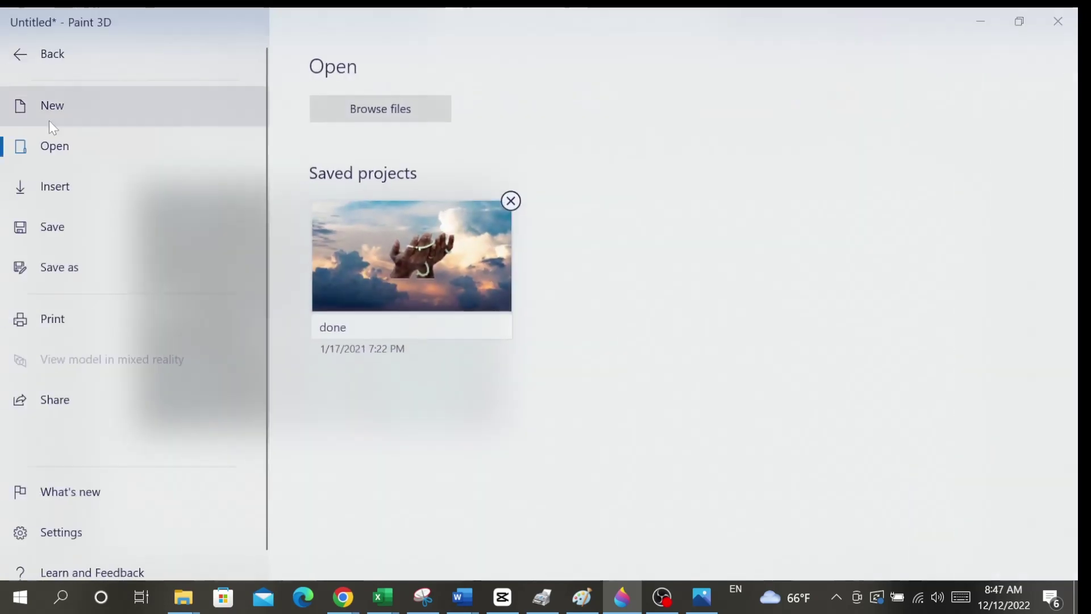
pyautogui.click(90, 107)
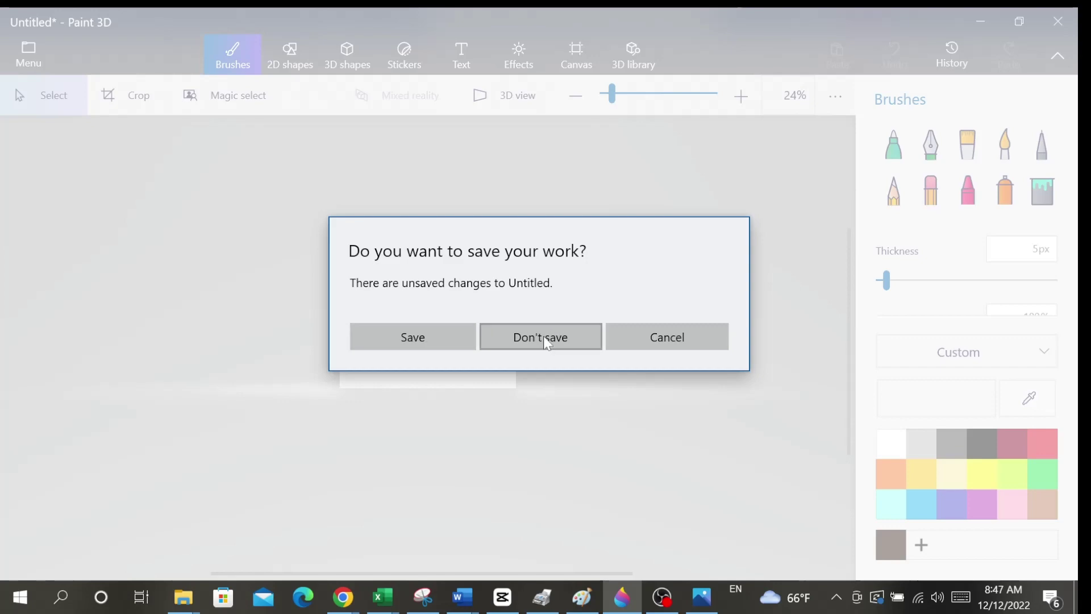
pyautogui.click(698, 352)
pyautogui.click(22, 64)
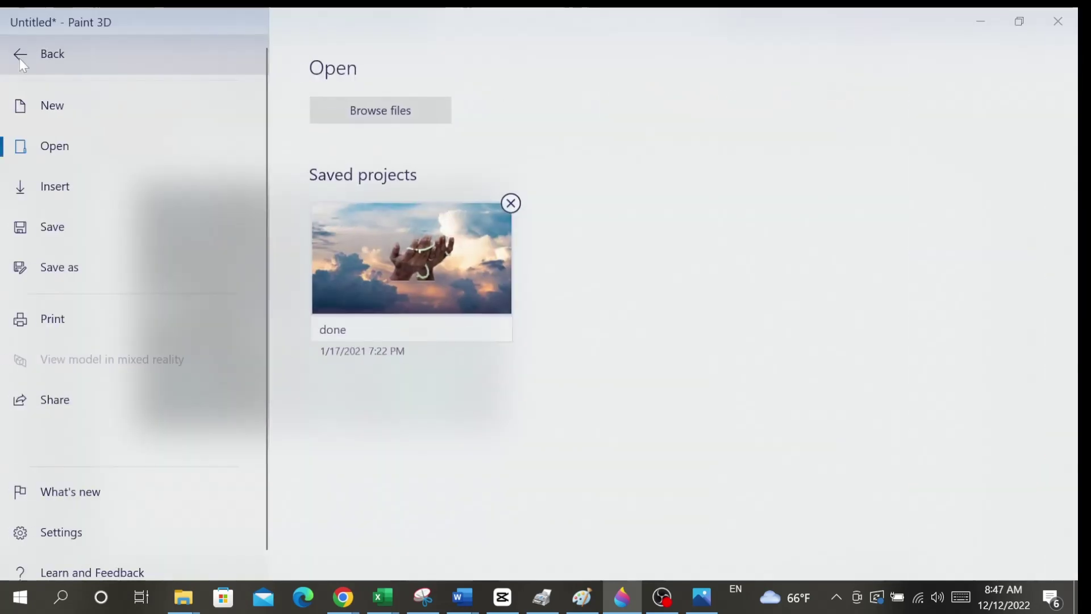
pyautogui.press('Escape')
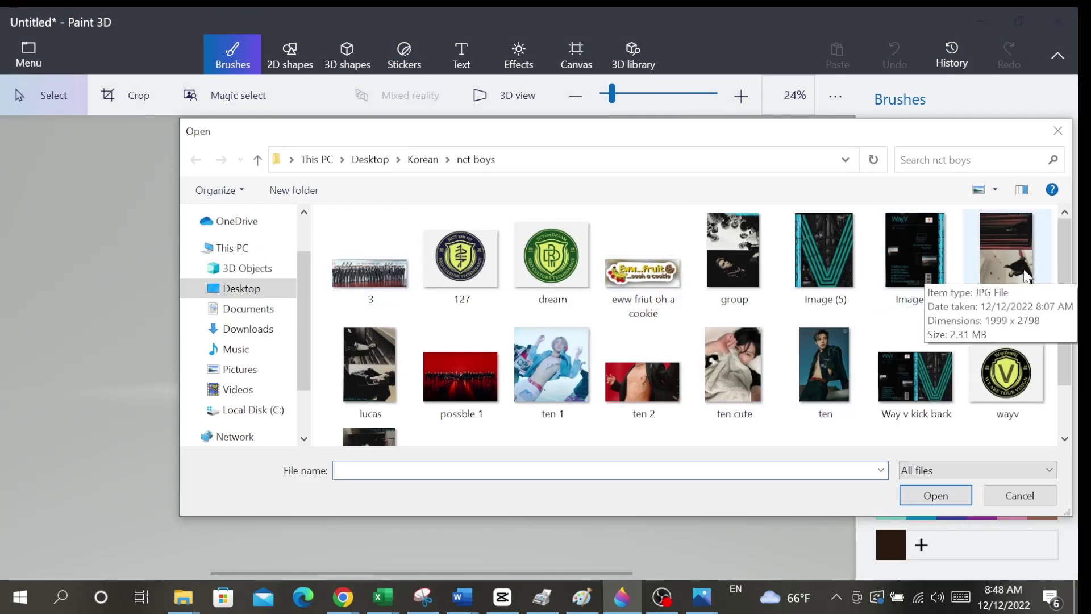
# Insert the red-striped Kick Back photo onto the canvas and copy it to the clipboard
pyautogui.click(1026, 276)
pyautogui.click(937, 496)
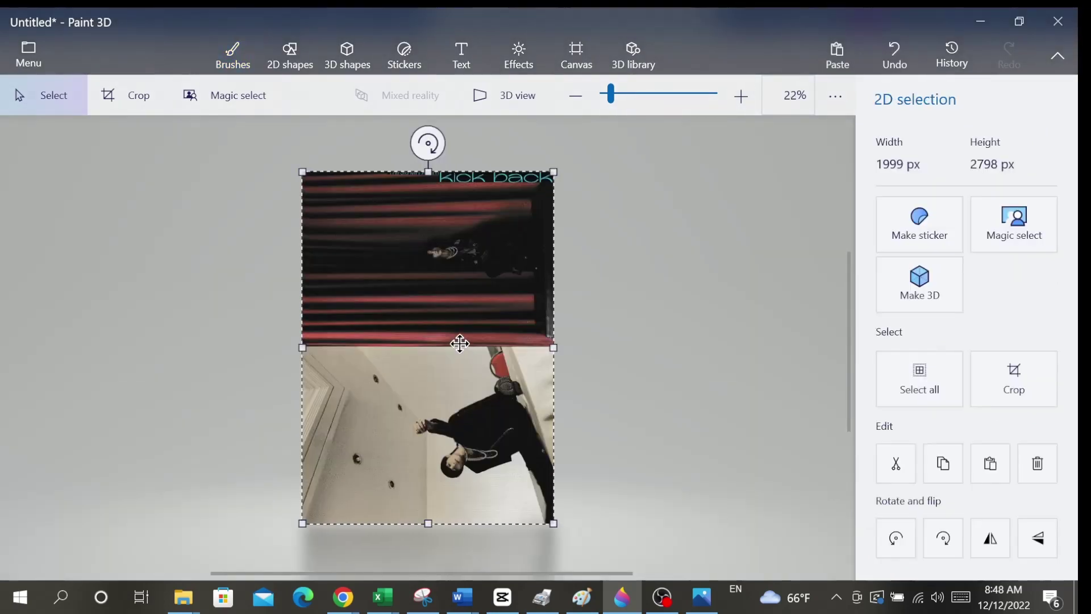
pyautogui.rightClick(460, 344)
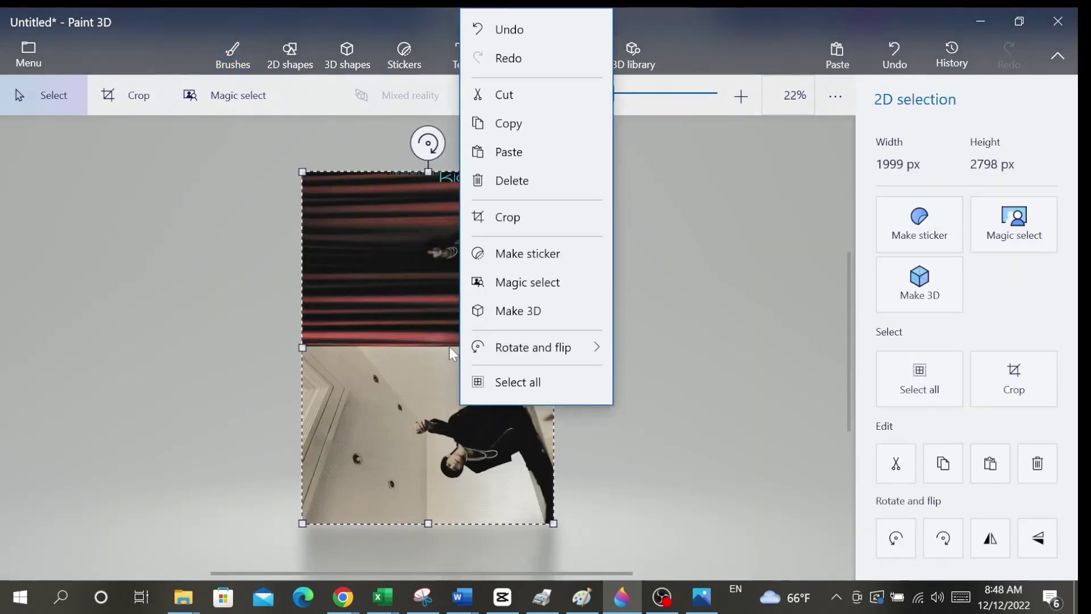
pyautogui.click(818, 324)
pyautogui.rightClick(495, 327)
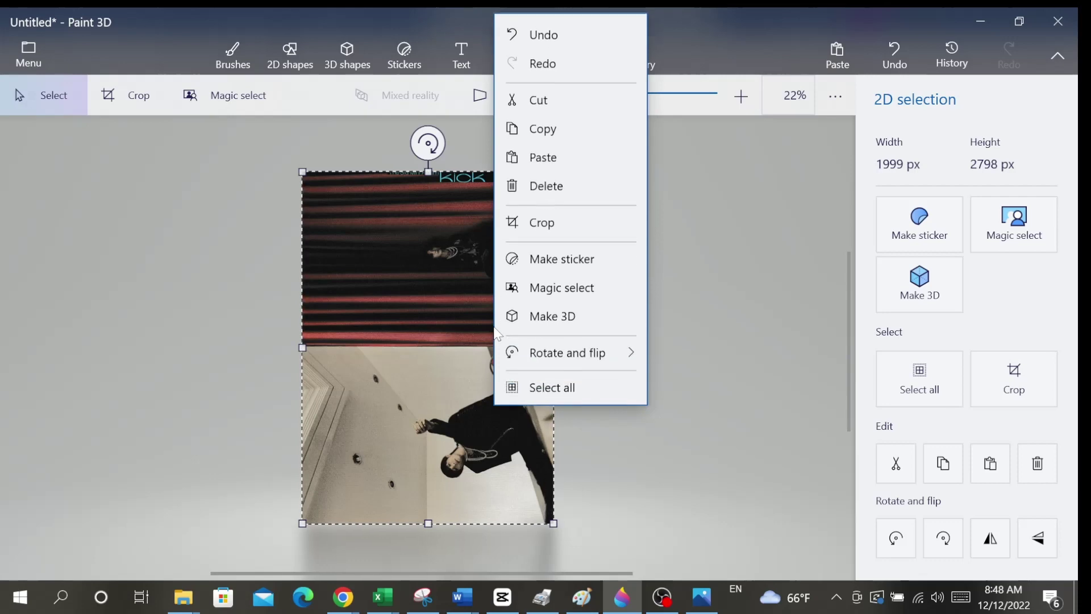
pyautogui.click(543, 123)
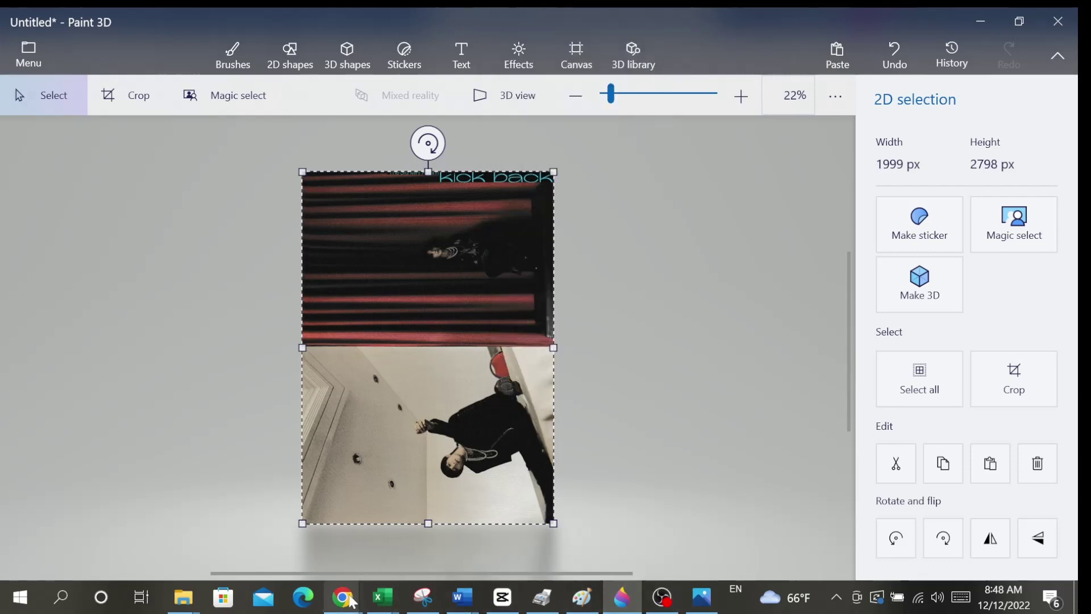
pyautogui.moveTo(493, 593)
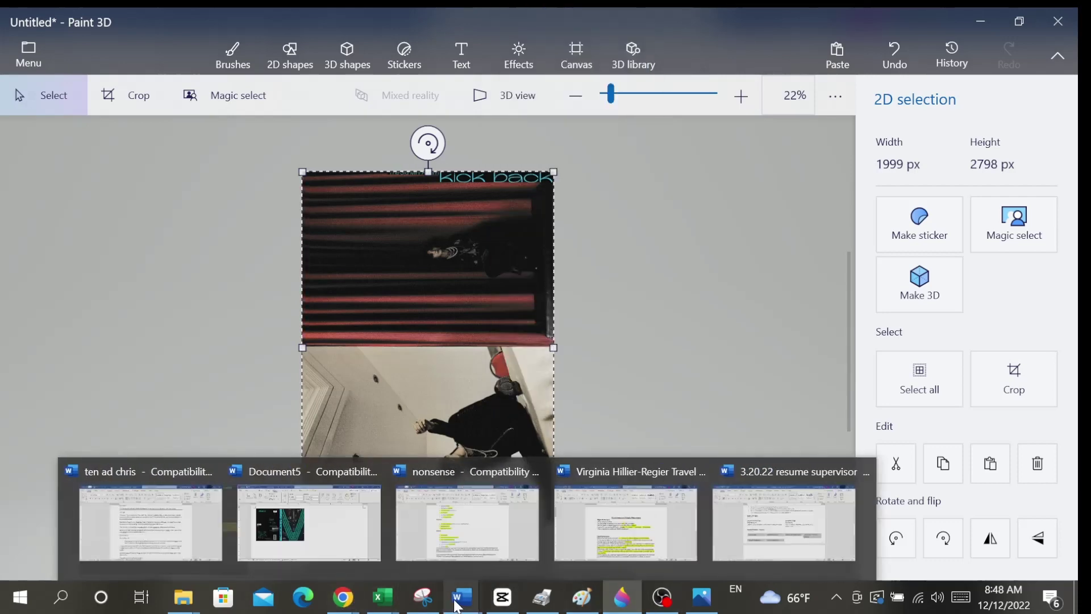
# Paste the copied Kick Back photo as a picture below the album cover in Document5
pyautogui.click(254, 514)
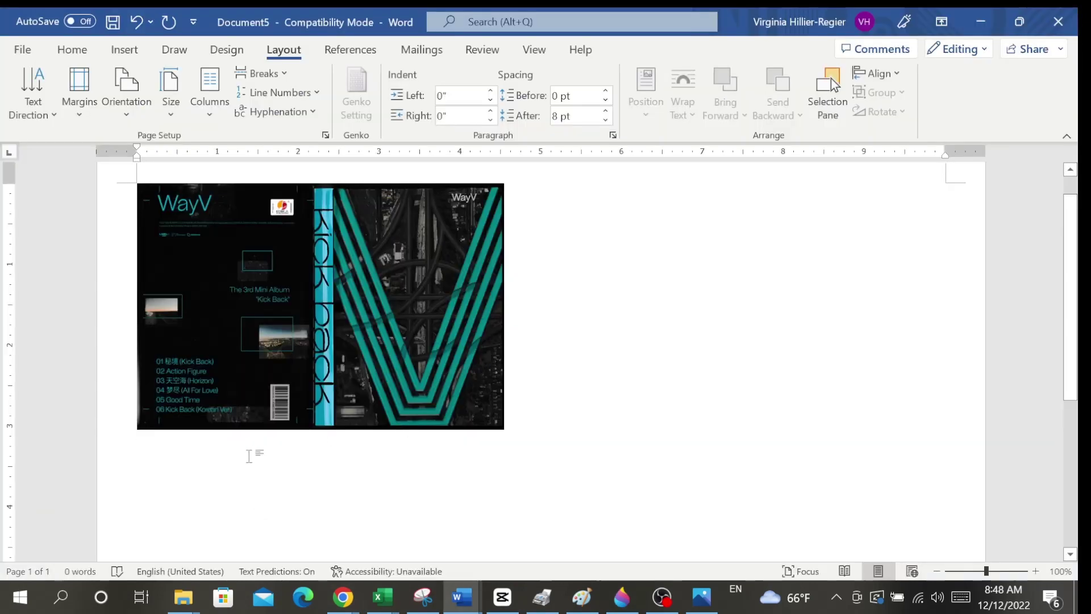
pyautogui.rightClick(190, 454)
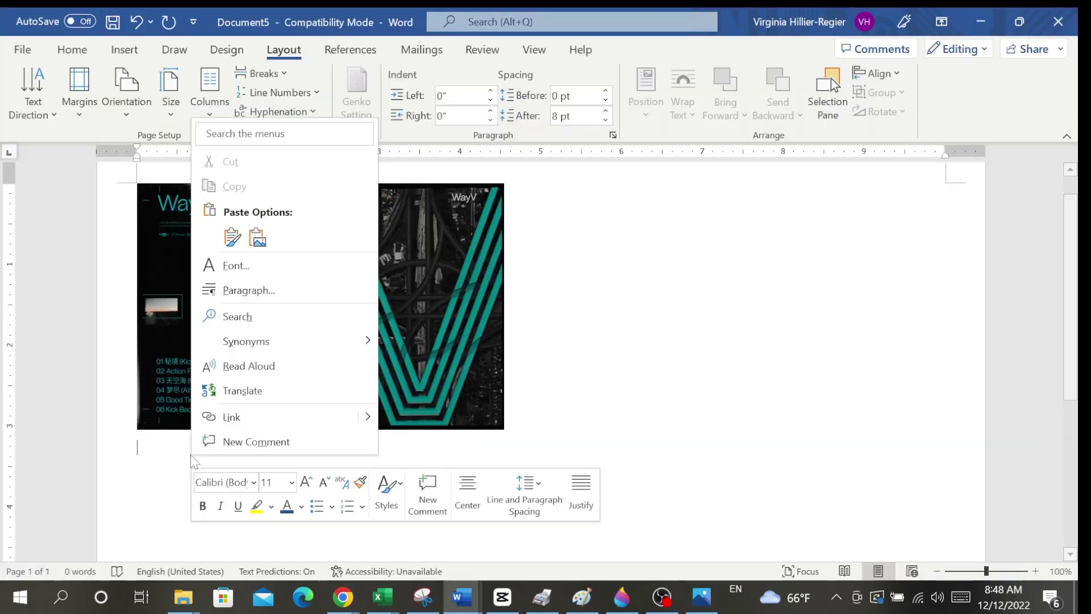
pyautogui.click(232, 237)
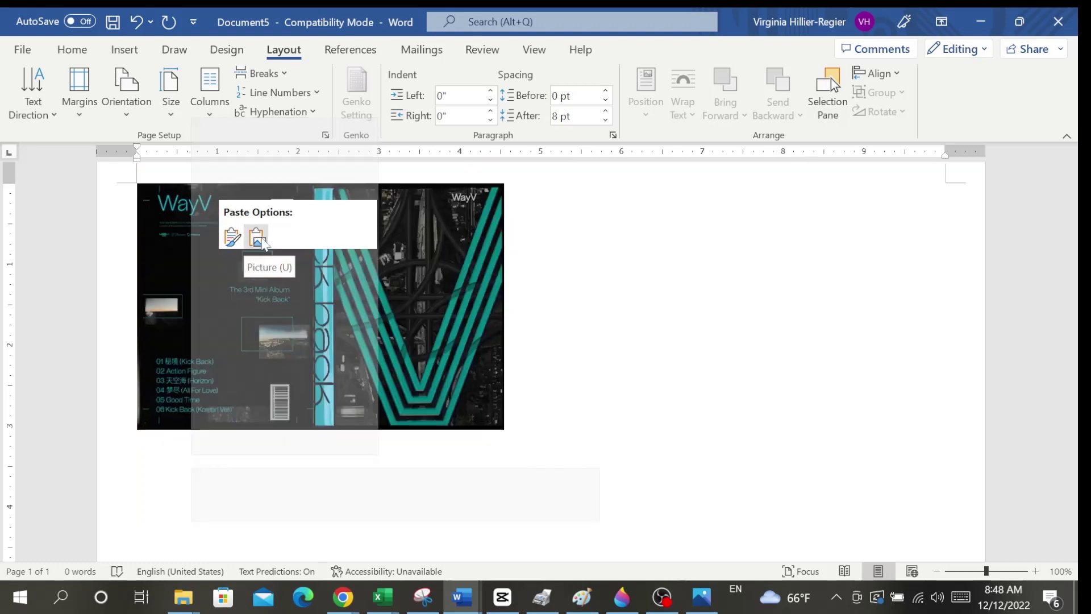
pyautogui.click(256, 238)
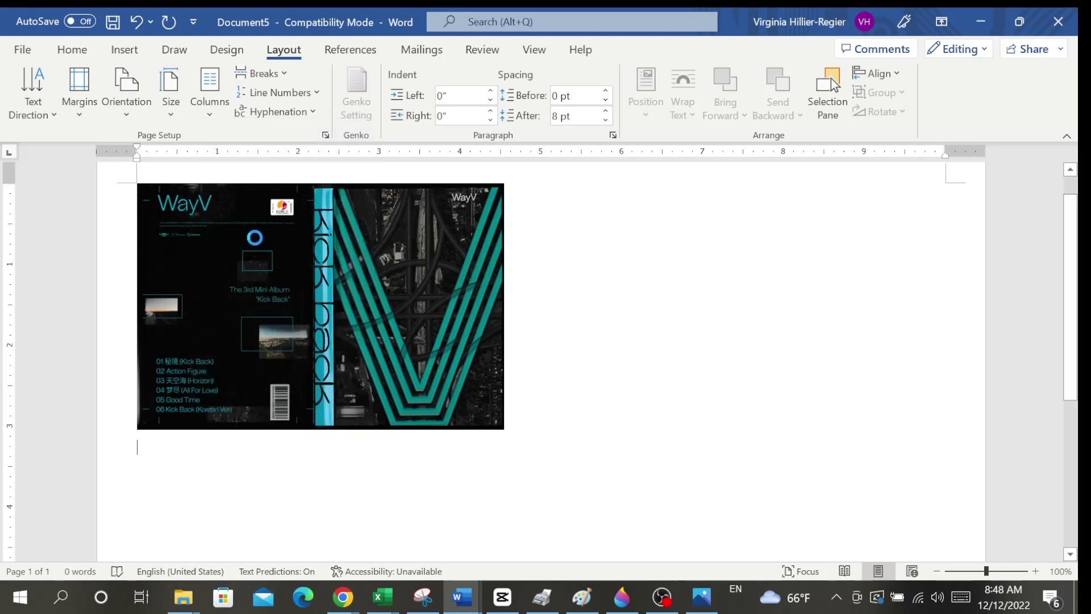
# Move the WayV cover picture to the top-left margin of the page
pyautogui.scroll(-5, 305, 347)
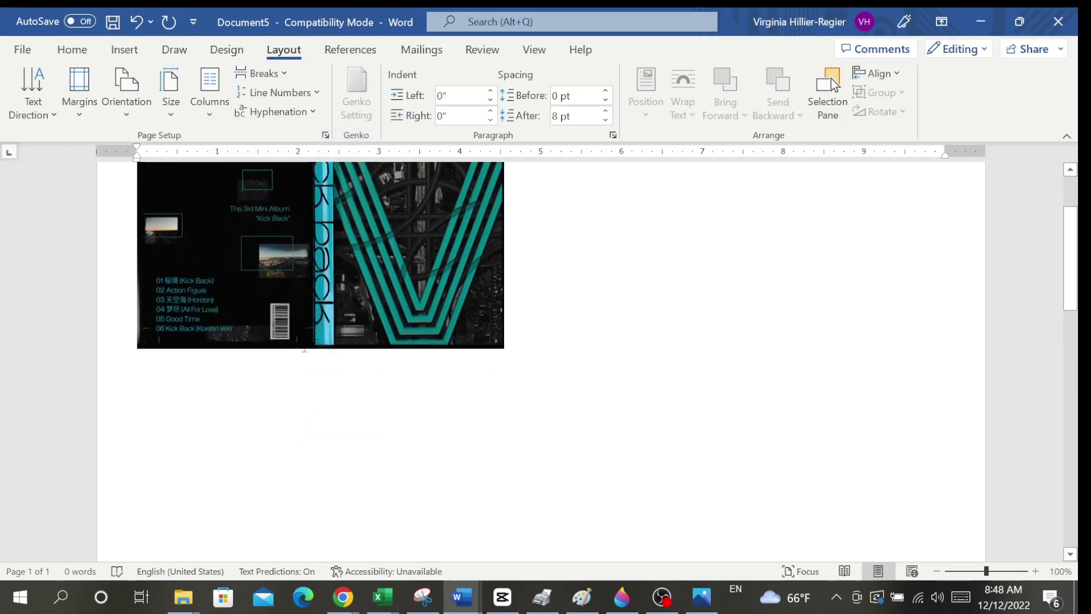
pyautogui.scroll(2, 364, 237)
pyautogui.moveTo(358, 231); pyautogui.dragTo(359, 331)
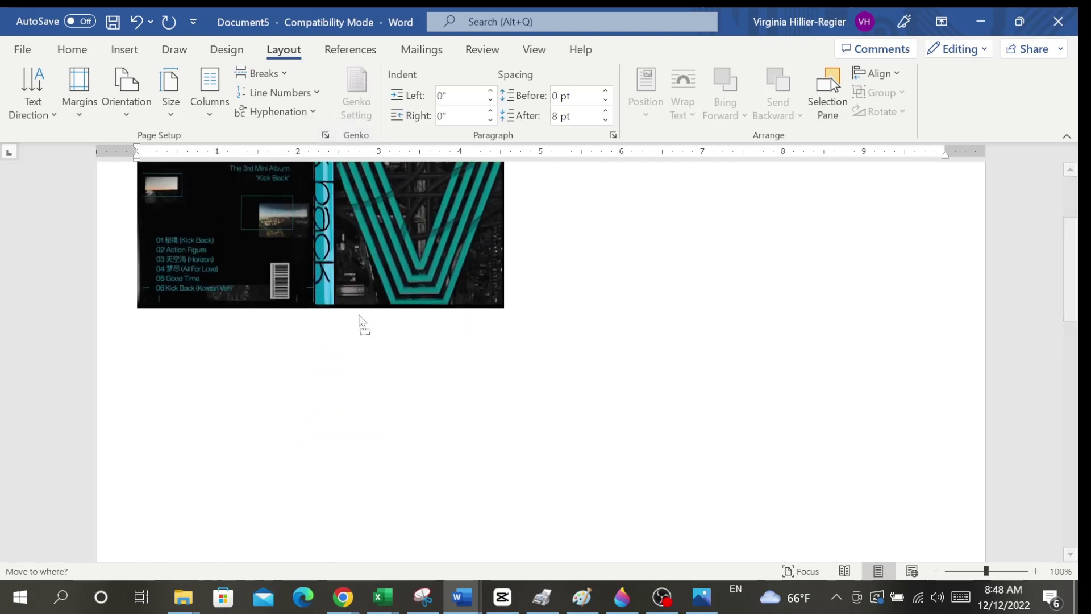
pyautogui.moveTo(358, 375); pyautogui.dragTo(365, 360)
pyautogui.scroll(4, 398, 341)
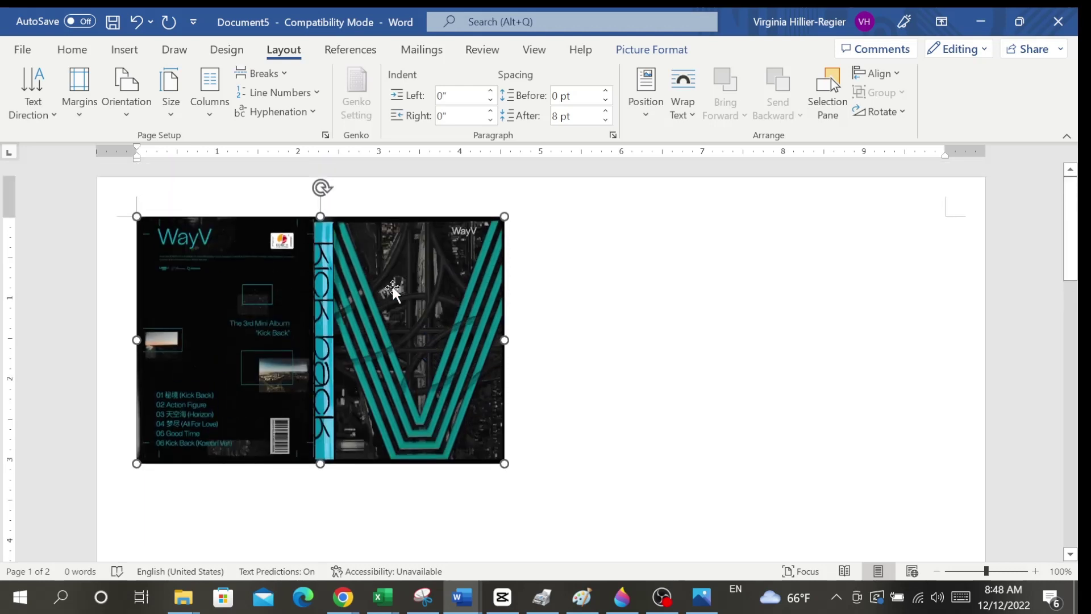
pyautogui.moveTo(635, 313); pyautogui.dragTo(716, 311)
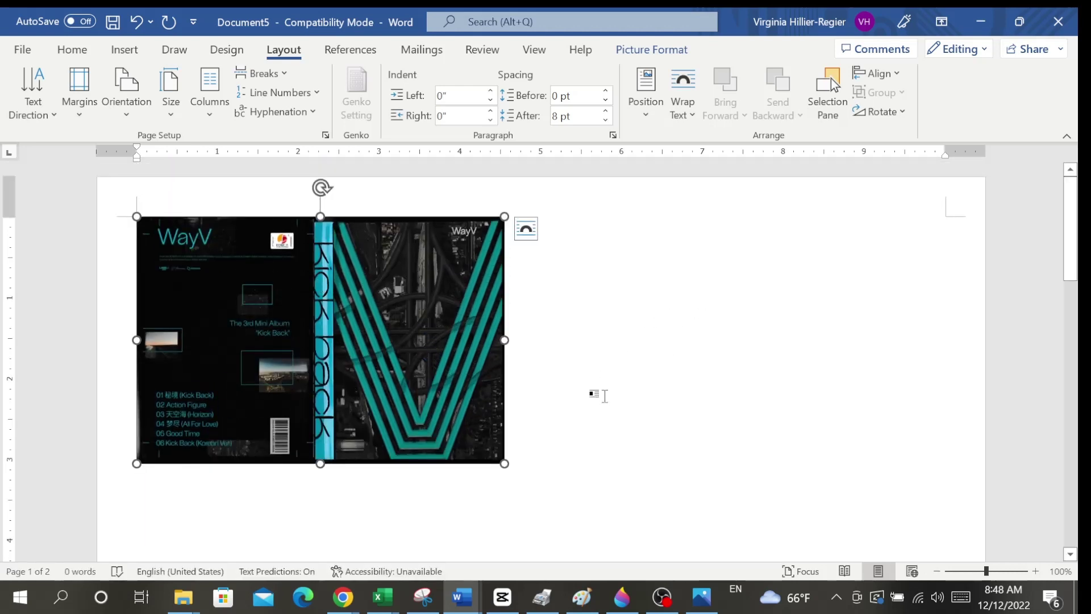
pyautogui.click(581, 417)
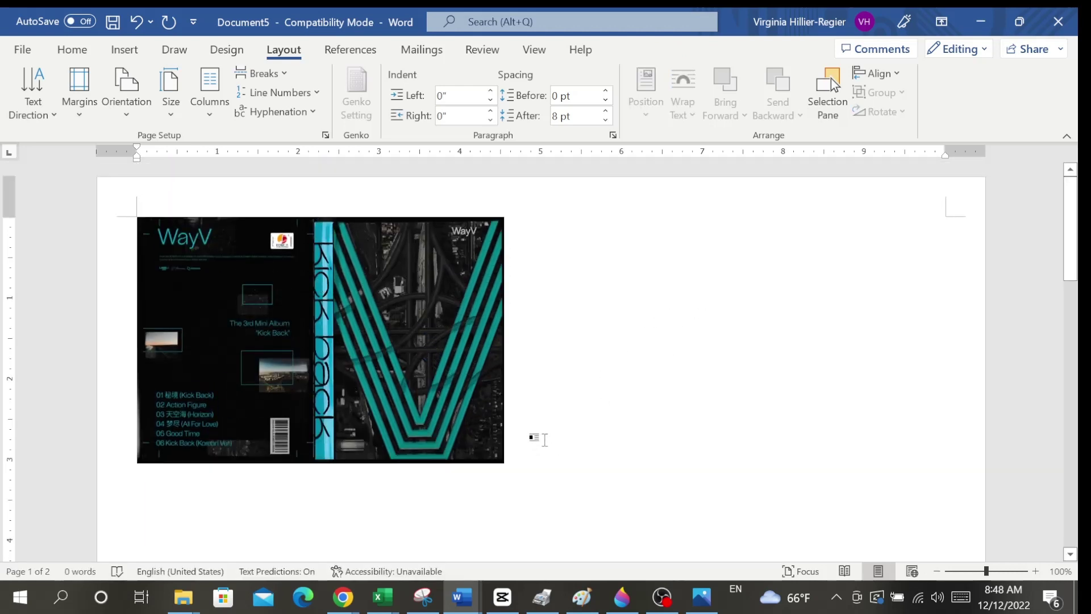
# Try centring the cover picture, then undo so it stays left-aligned
pyautogui.click(390, 401)
pyautogui.hotkey('ctrl', 'e')
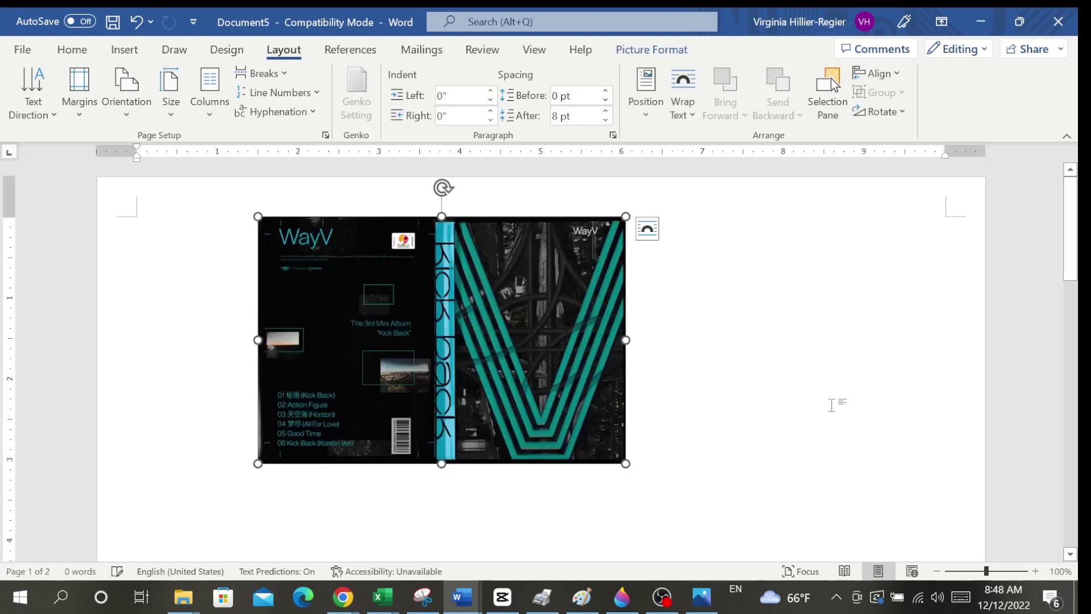
pyautogui.click(856, 409)
pyautogui.click(135, 22)
pyautogui.click(136, 23)
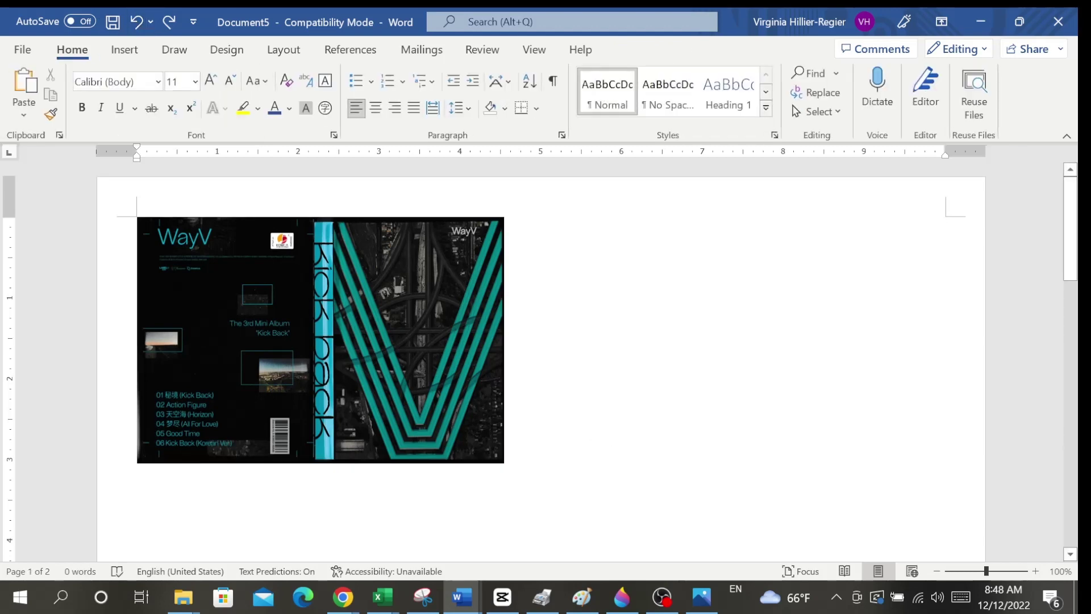
# Add two empty lines below the cover and paste the photo with Keep Source Formatting
pyautogui.press('Return')
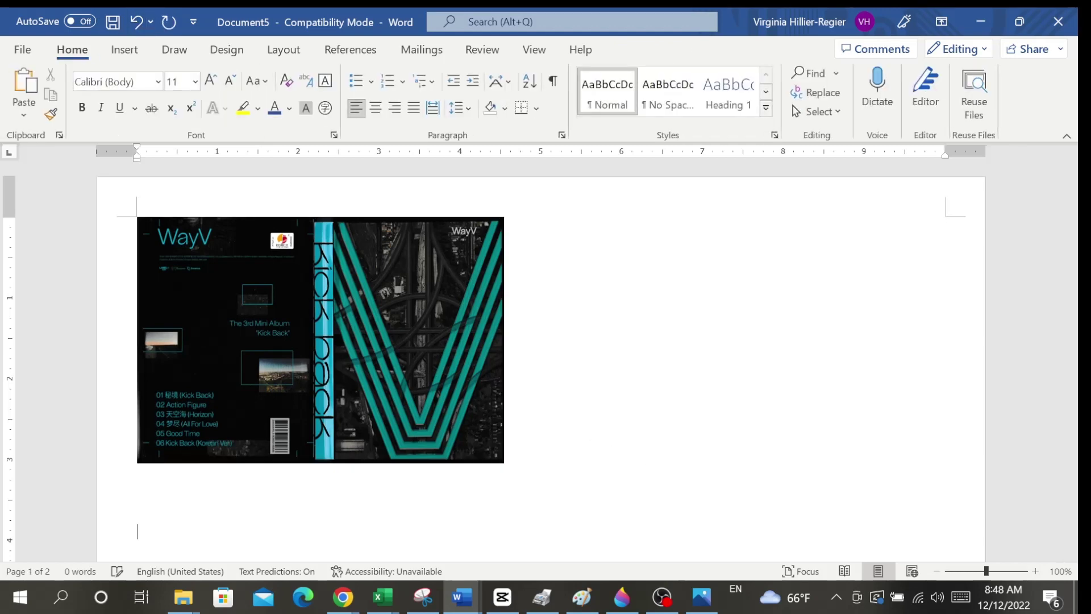
pyautogui.press('Return')
pyautogui.click(284, 49)
pyautogui.rightClick(151, 423)
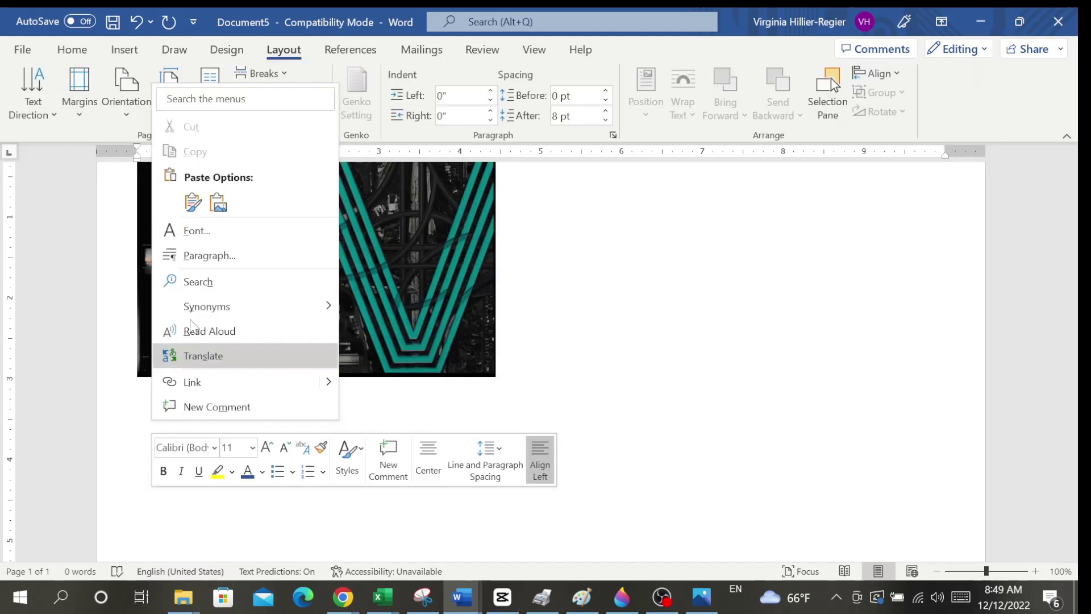
pyautogui.click(189, 201)
pyautogui.click(415, 353)
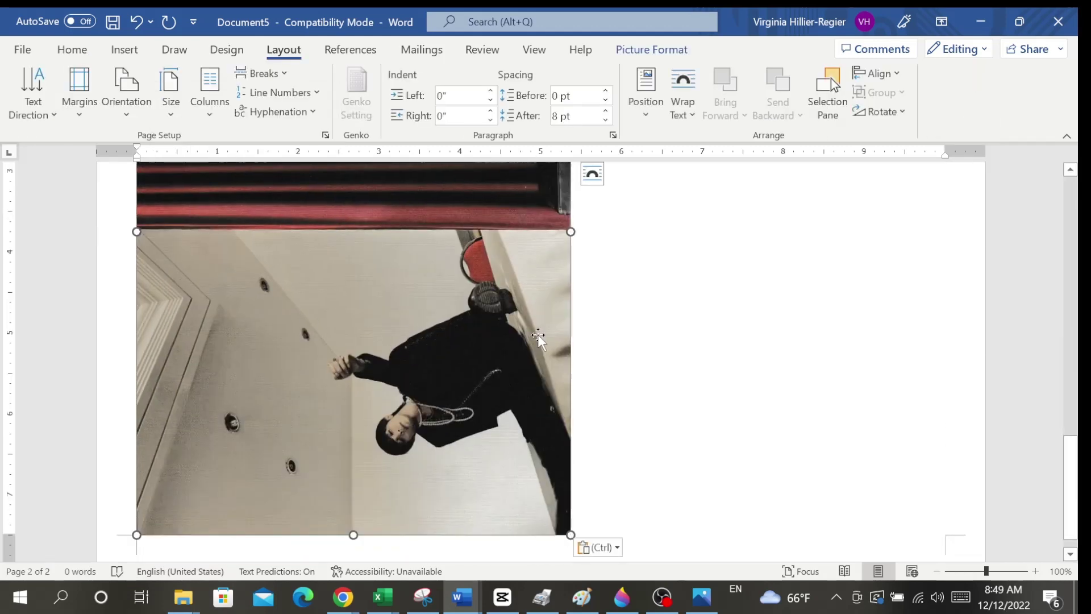
# Shrink the pasted curtain photo spread and rotate it upright
pyautogui.scroll(1, 538, 338)
pyautogui.scroll(-2, 538, 338)
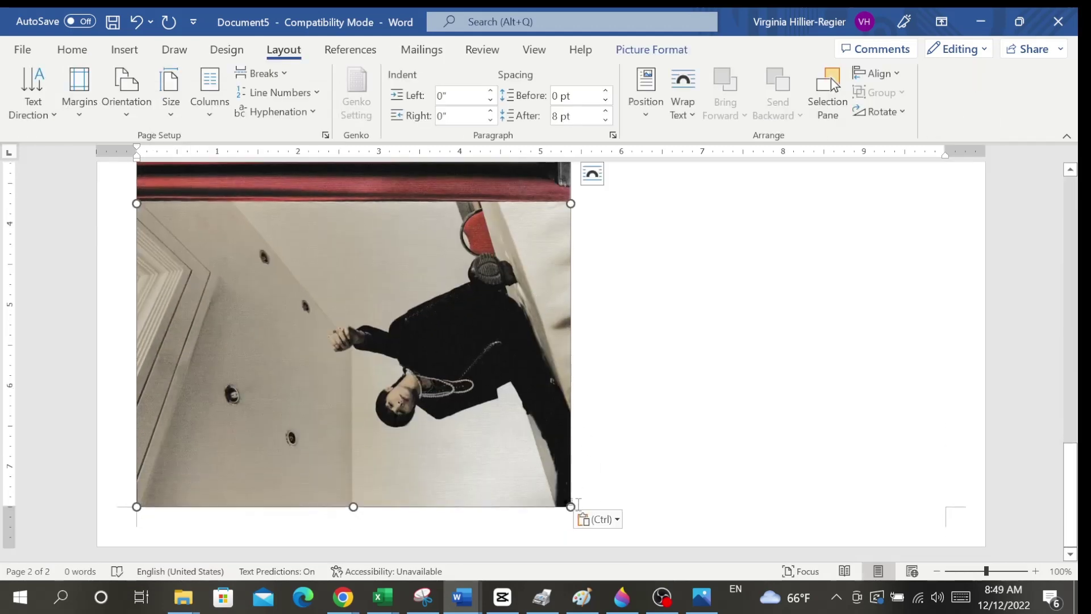
pyautogui.moveTo(570, 505); pyautogui.dragTo(370, 239)
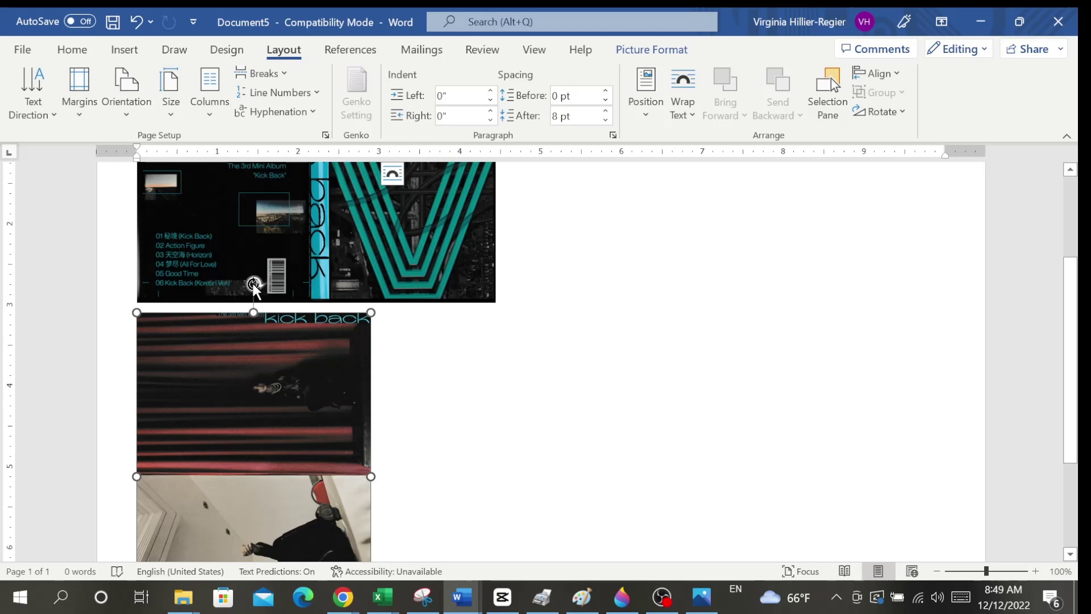
pyautogui.moveTo(253, 284); pyautogui.dragTo(496, 475)
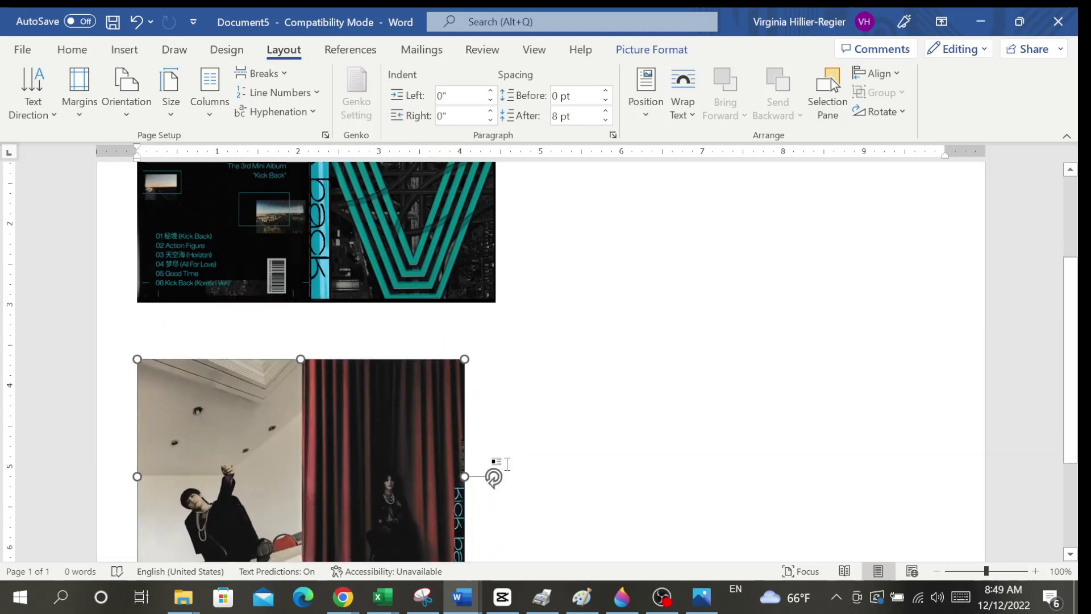
pyautogui.scroll(1, 434, 390)
pyautogui.scroll(-2, 433, 390)
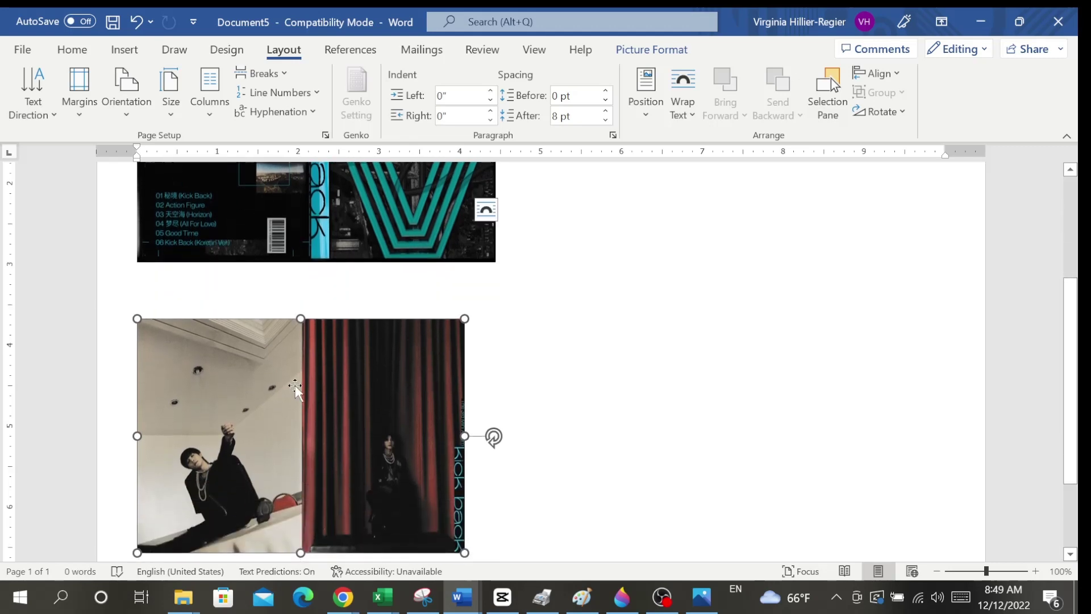
# Enlarge the photo spread, undo the oversized resize, and shrink it back down
pyautogui.click(232, 407)
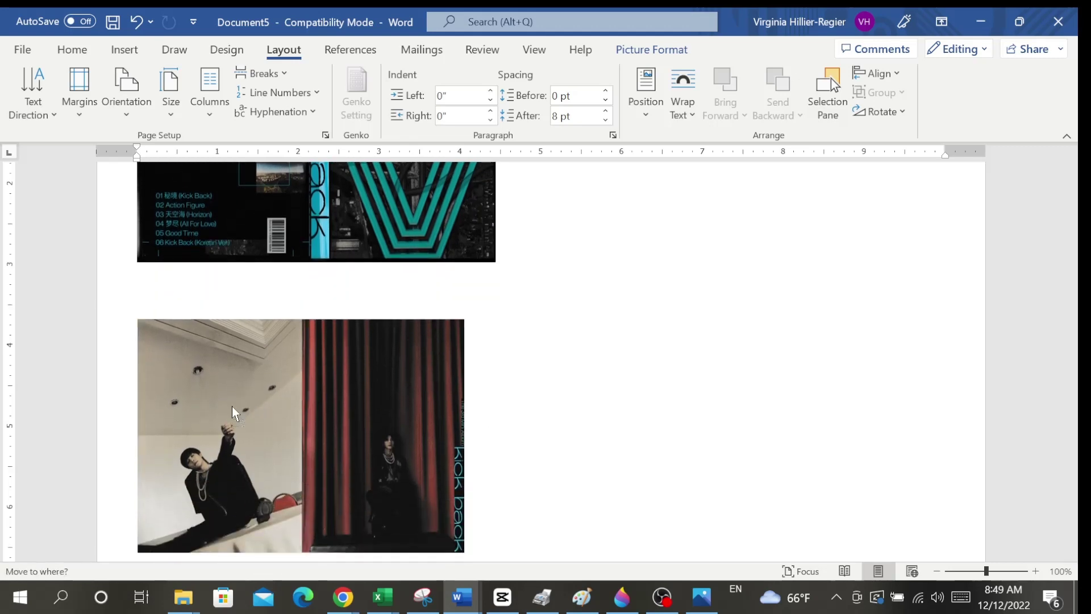
pyautogui.moveTo(464, 319); pyautogui.dragTo(492, 303)
pyautogui.click(497, 154)
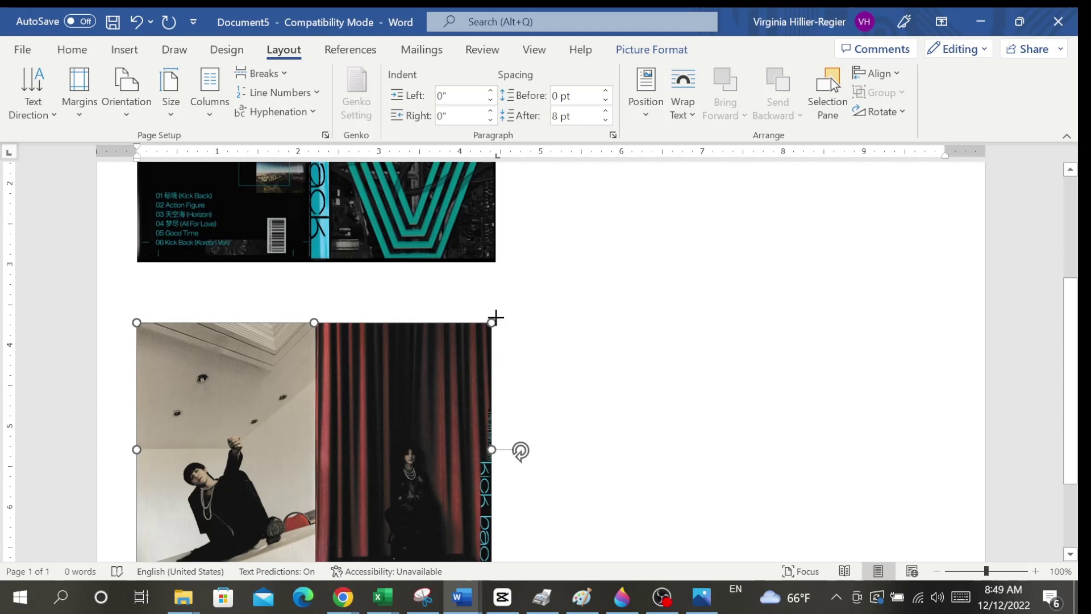
pyautogui.moveTo(492, 322); pyautogui.dragTo(500, 144)
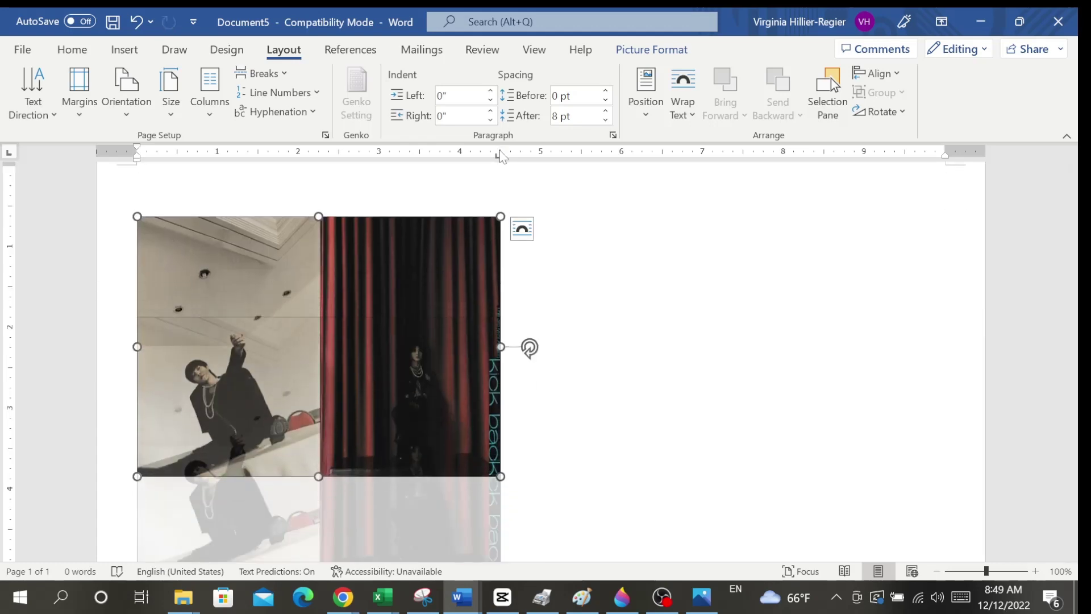
pyautogui.hotkey('ctrl', 'z')
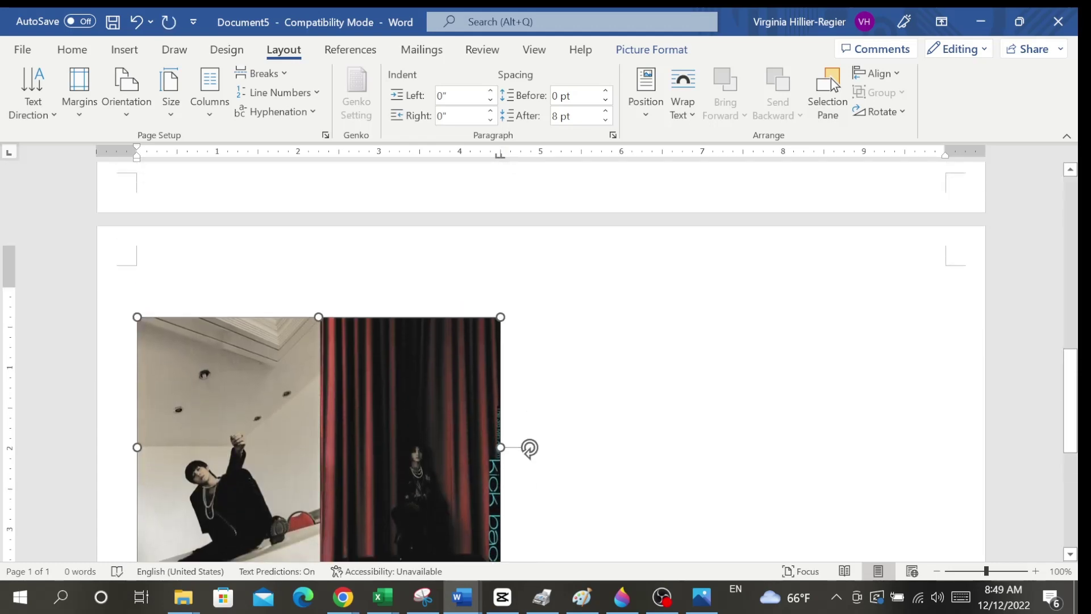
pyautogui.scroll(10, 519, 216)
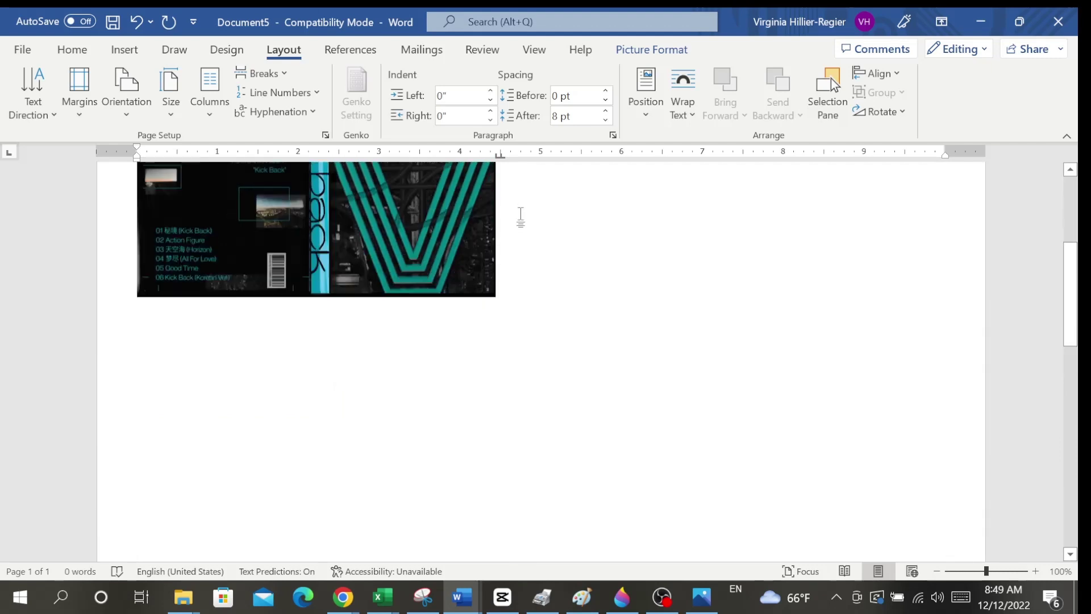
pyautogui.scroll(-10, 519, 216)
pyautogui.moveTo(490, 296); pyautogui.dragTo(259, 150)
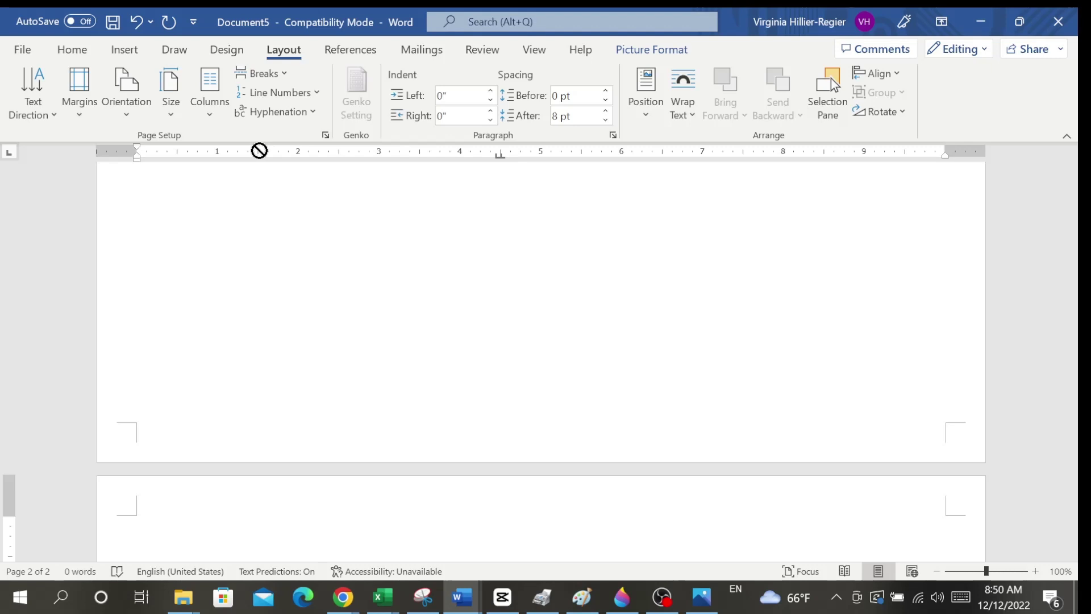
# Arrange the WayV cover on the left and the two-photo spread beside it at the top
pyautogui.moveTo(259, 150); pyautogui.dragTo(193, 263)
pyautogui.scroll(-3, 708, 368)
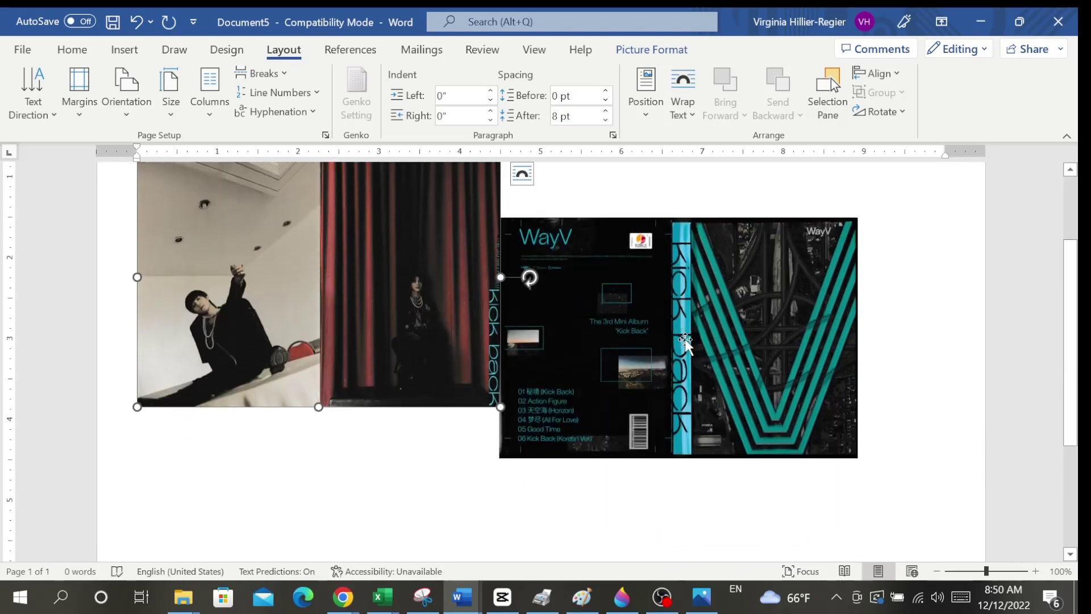
pyautogui.moveTo(685, 339); pyautogui.dragTo(308, 304)
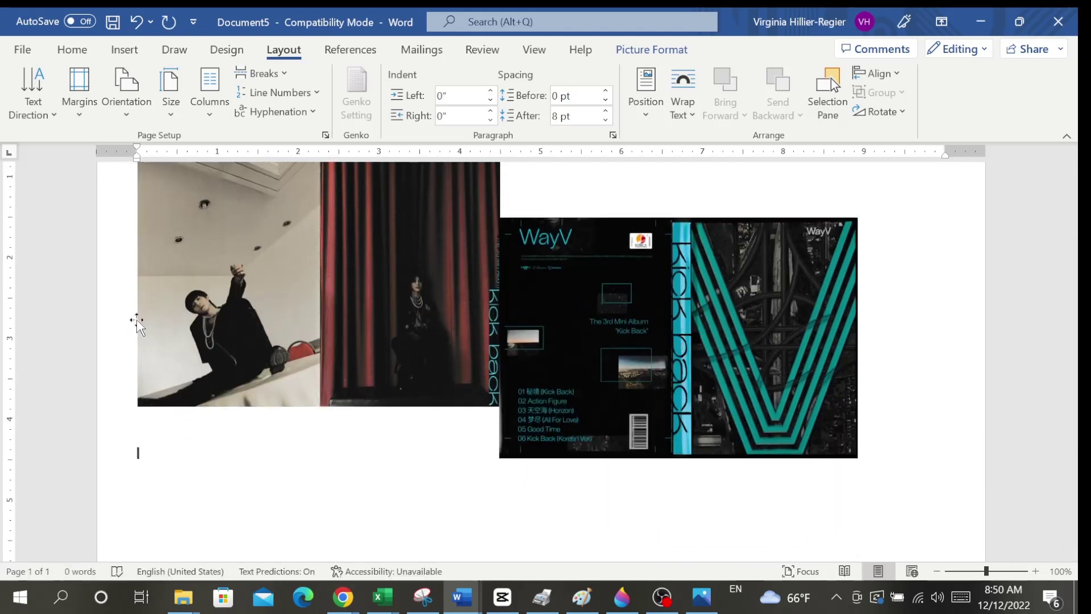
pyautogui.moveTo(141, 319); pyautogui.dragTo(139, 330)
pyautogui.scroll(3, 467, 356)
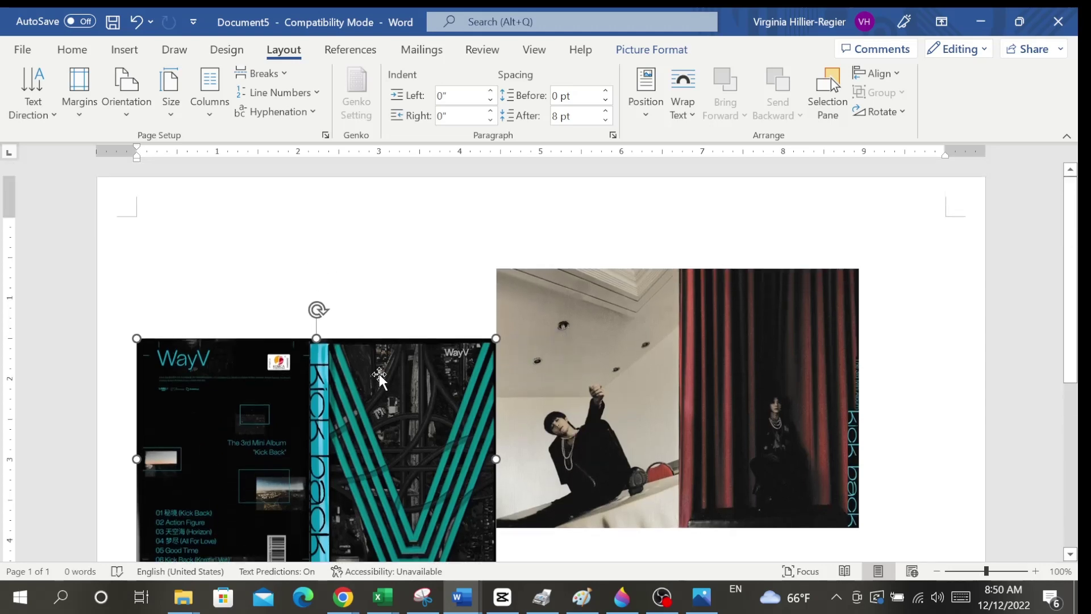
pyautogui.moveTo(390, 340); pyautogui.dragTo(387, 339)
pyautogui.moveTo(636, 307); pyautogui.dragTo(635, 330)
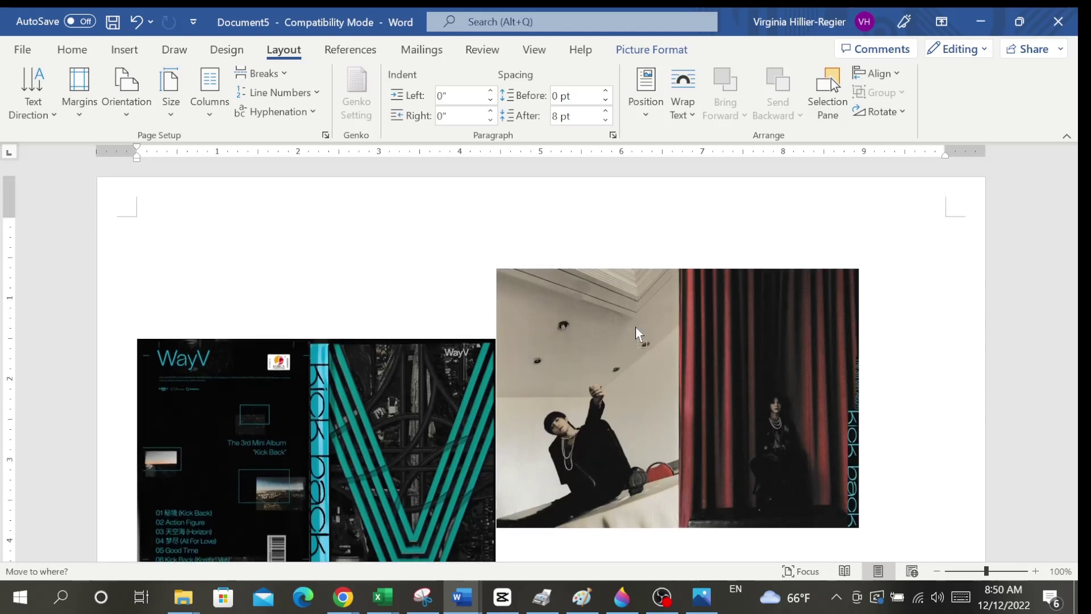
pyautogui.moveTo(636, 370); pyautogui.dragTo(639, 364)
pyautogui.scroll(-5, 659, 335)
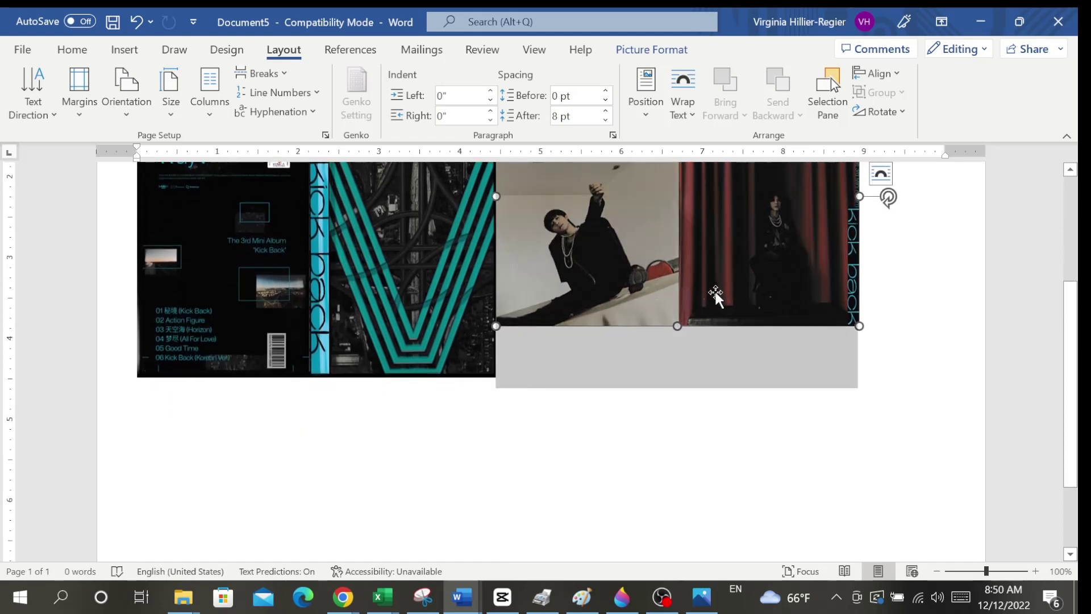
# Set the WayV cover and the two-photo spread to In Line with Text
pyautogui.click(444, 212)
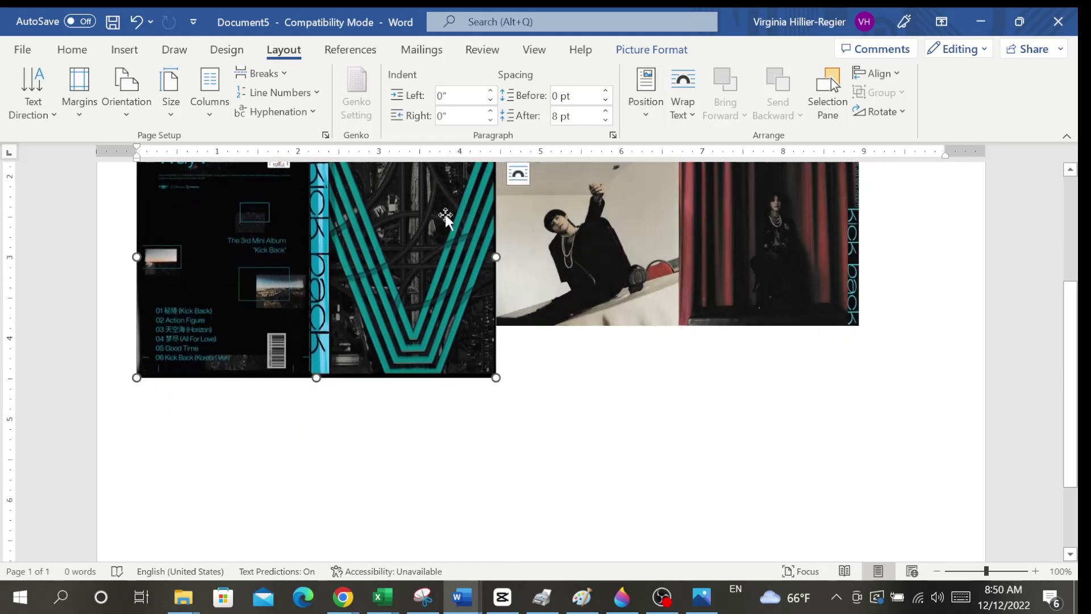
pyautogui.click(640, 109)
pyautogui.click(650, 175)
pyautogui.click(650, 213)
pyautogui.click(646, 110)
pyautogui.click(654, 185)
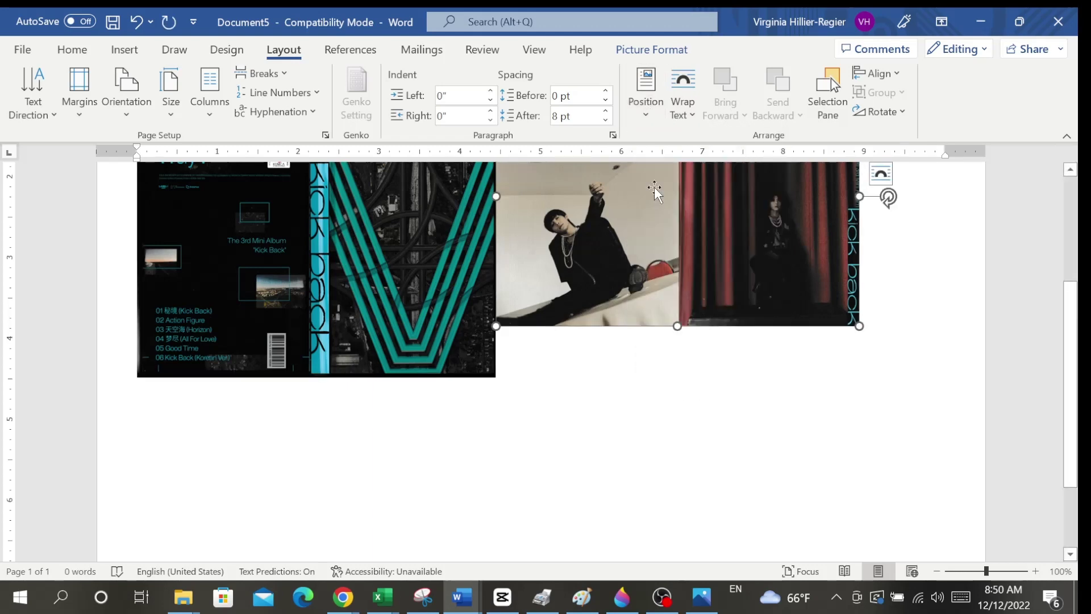
# Reselect the cover picture and show its Wrap Text options
pyautogui.click(425, 238)
pyautogui.click(645, 108)
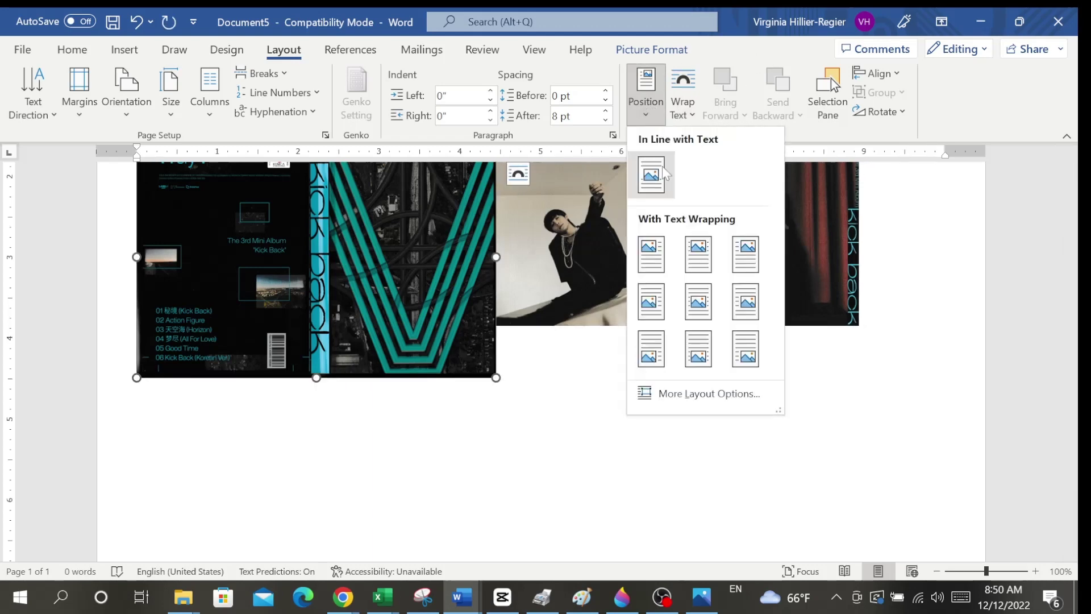
pyautogui.click(681, 104)
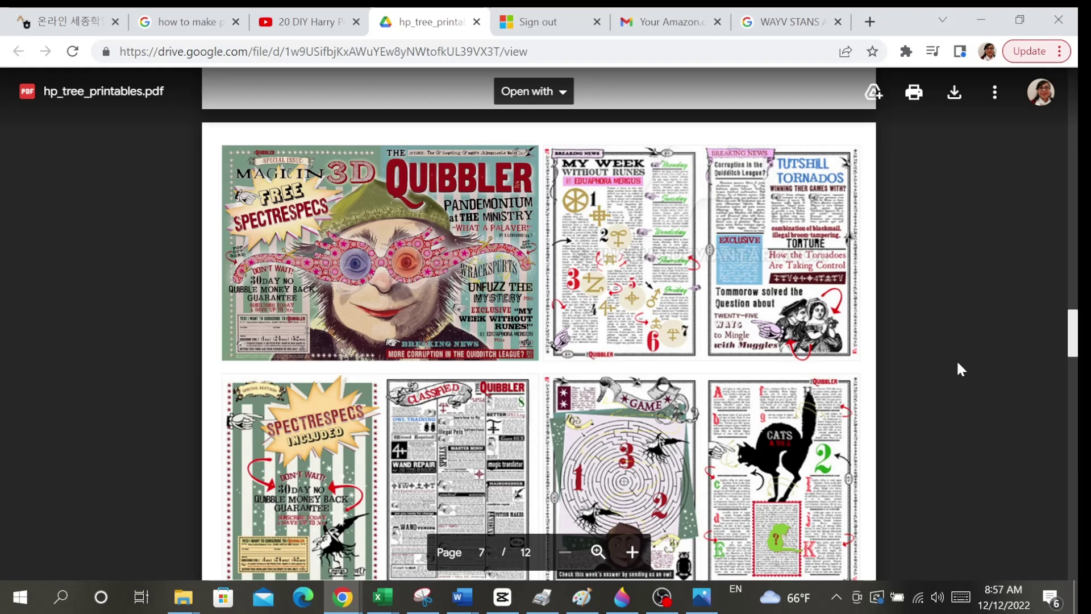
# Close the Sign out tab in Chrome and bring Document5 back in Word
pyautogui.click(597, 22)
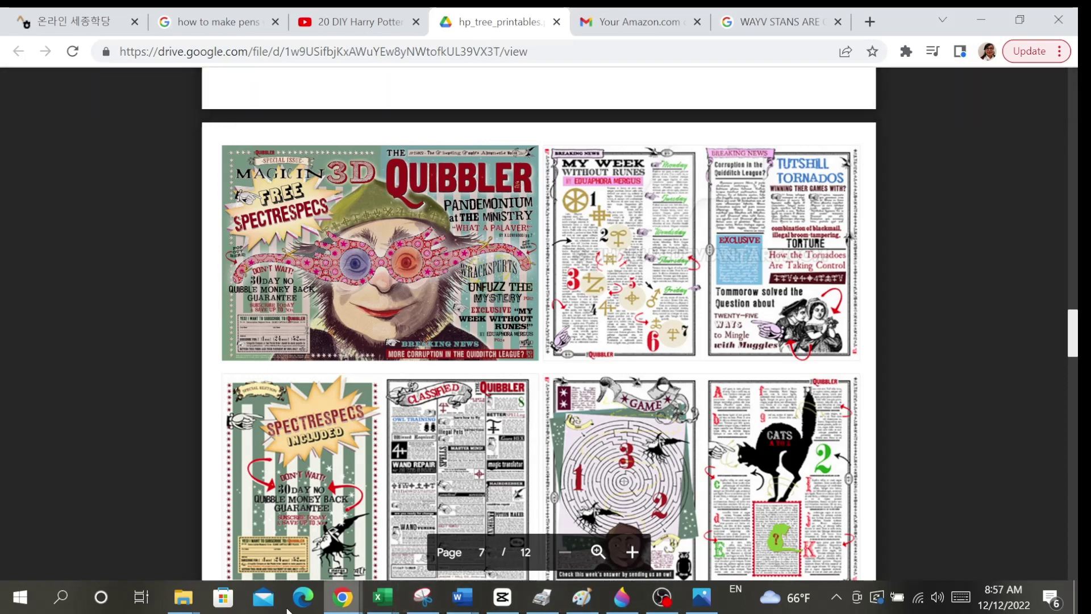
pyautogui.click(462, 596)
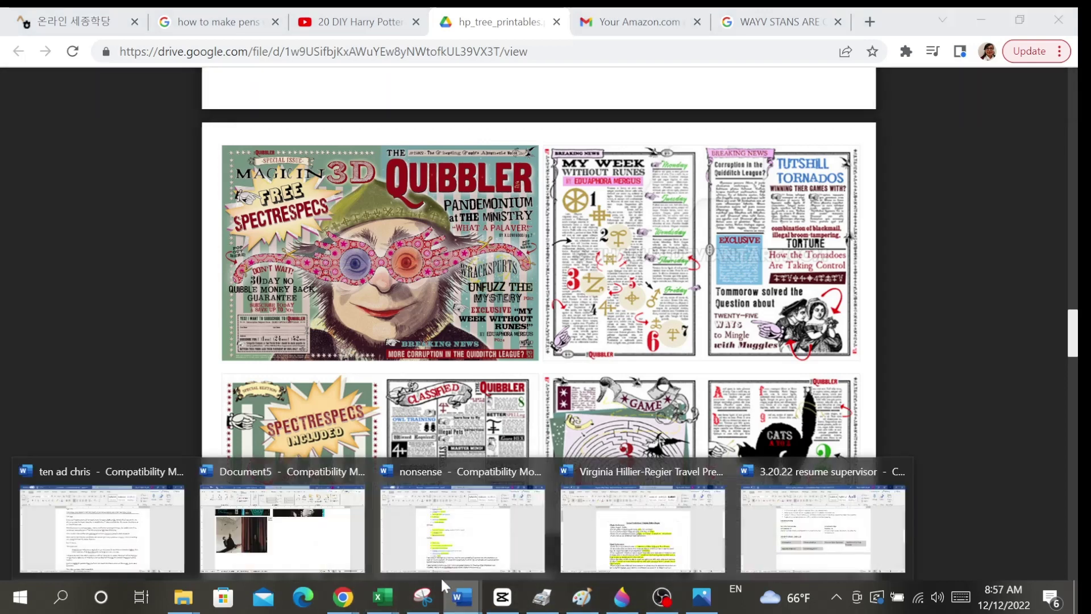
pyautogui.click(307, 513)
pyautogui.scroll(4, 415, 375)
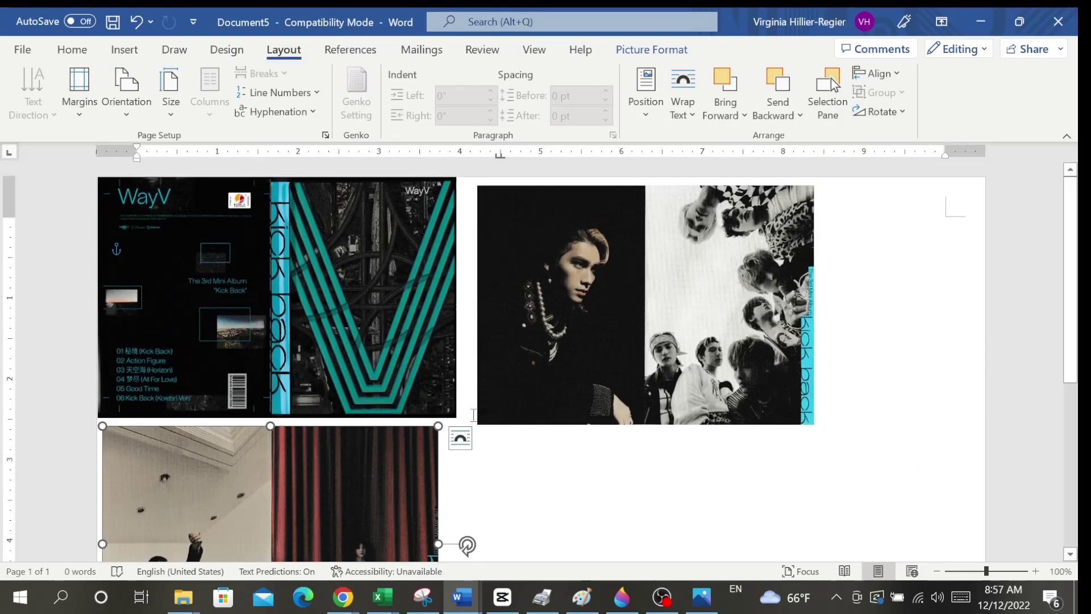
# Shrink the WayV cover picture slightly from its bottom-right corner
pyautogui.click(444, 416)
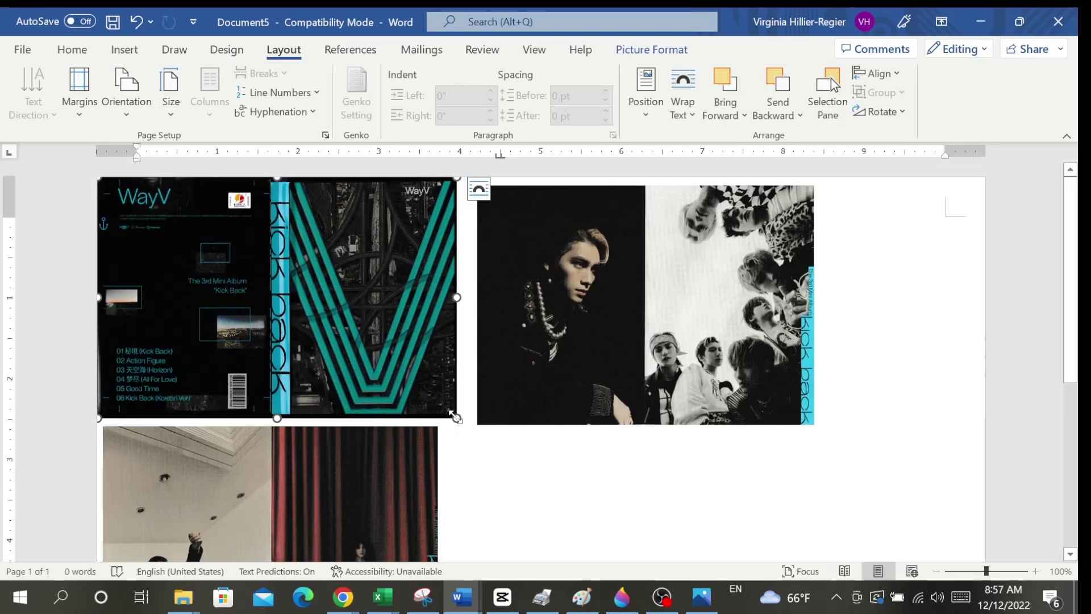
pyautogui.moveTo(456, 417); pyautogui.dragTo(357, 369)
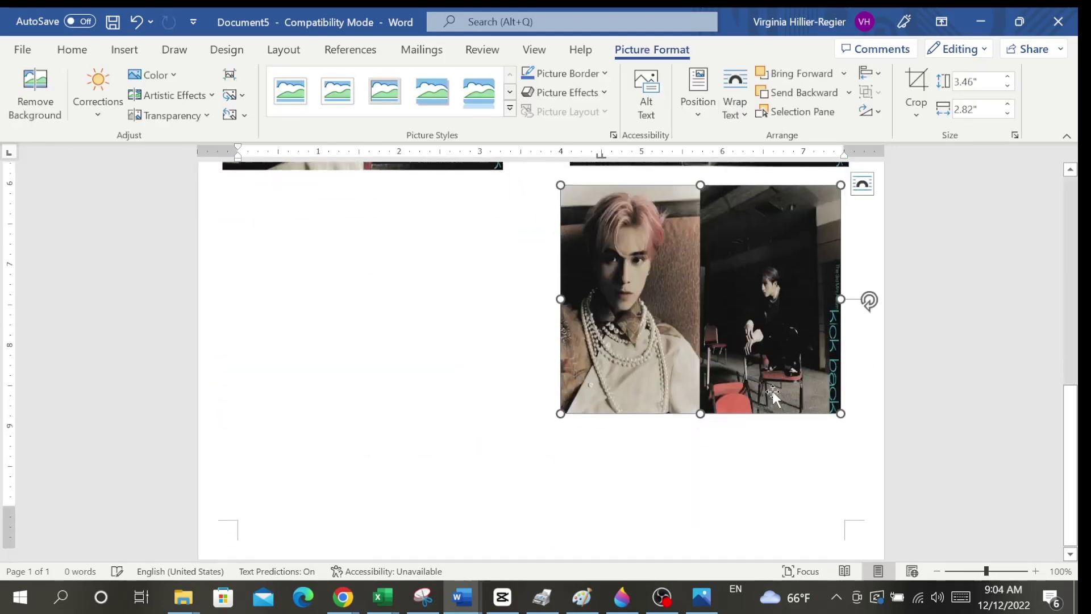
# Nudge the pink-haired photo spread slightly right and down in the right column
pyautogui.scroll(10, 772, 392)
pyautogui.scroll(-5, 739, 466)
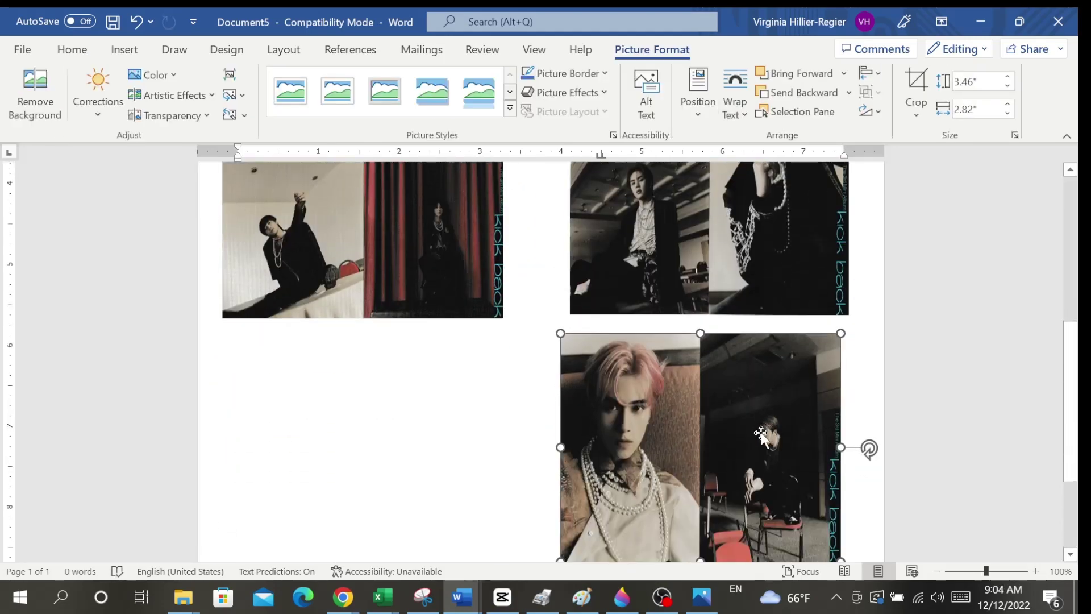
pyautogui.moveTo(759, 438); pyautogui.dragTo(770, 442)
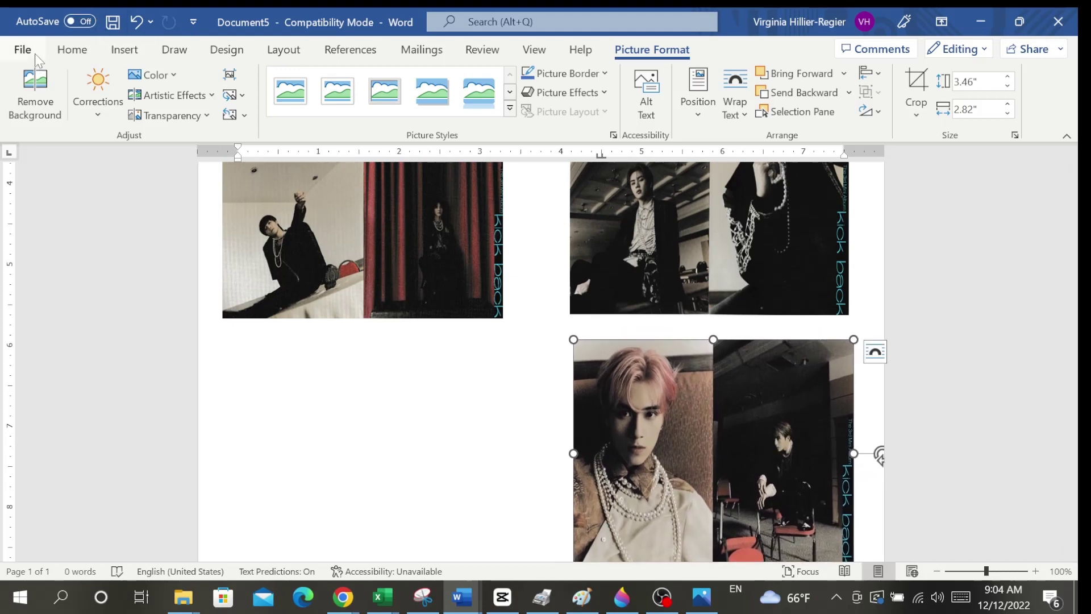
# Pick the Rectangle shape from the Insert Shapes gallery
pyautogui.click(126, 51)
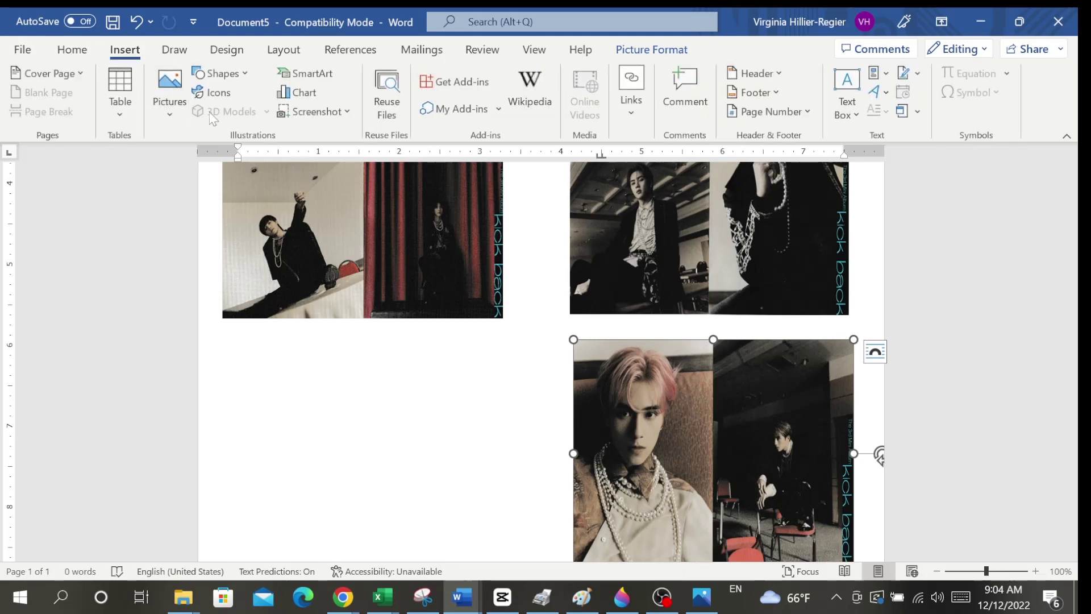
pyautogui.click(231, 82)
pyautogui.click(278, 113)
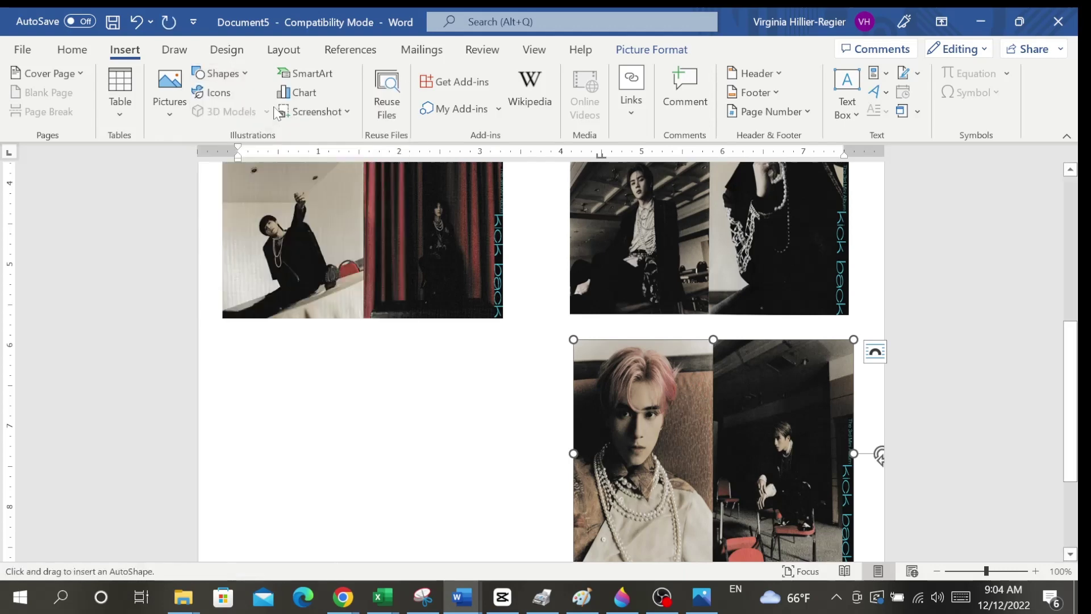
pyautogui.scroll(5, 513, 366)
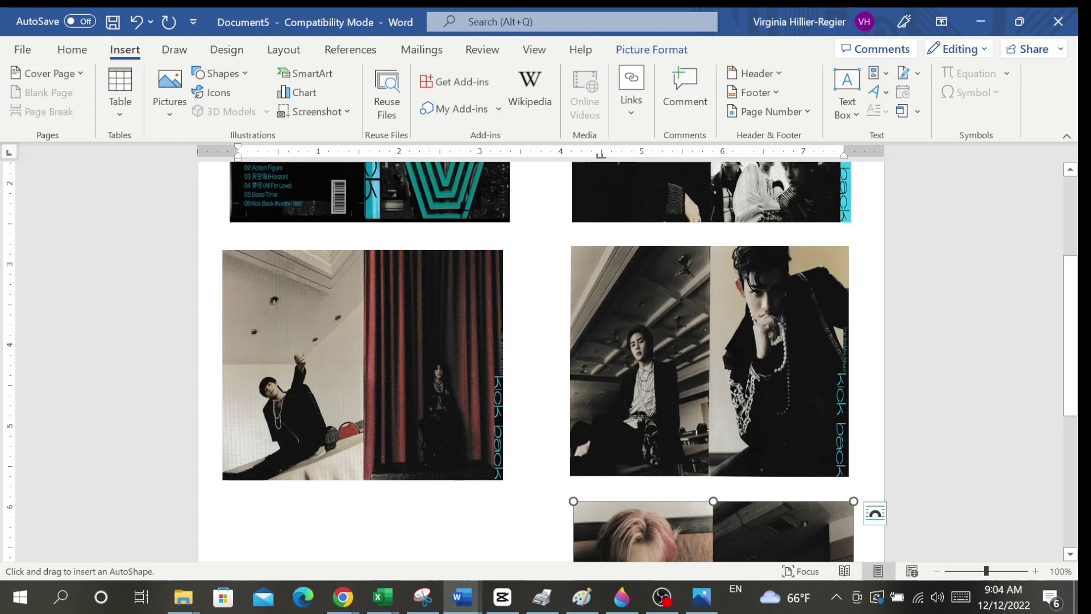
pyautogui.scroll(6, 466, 228)
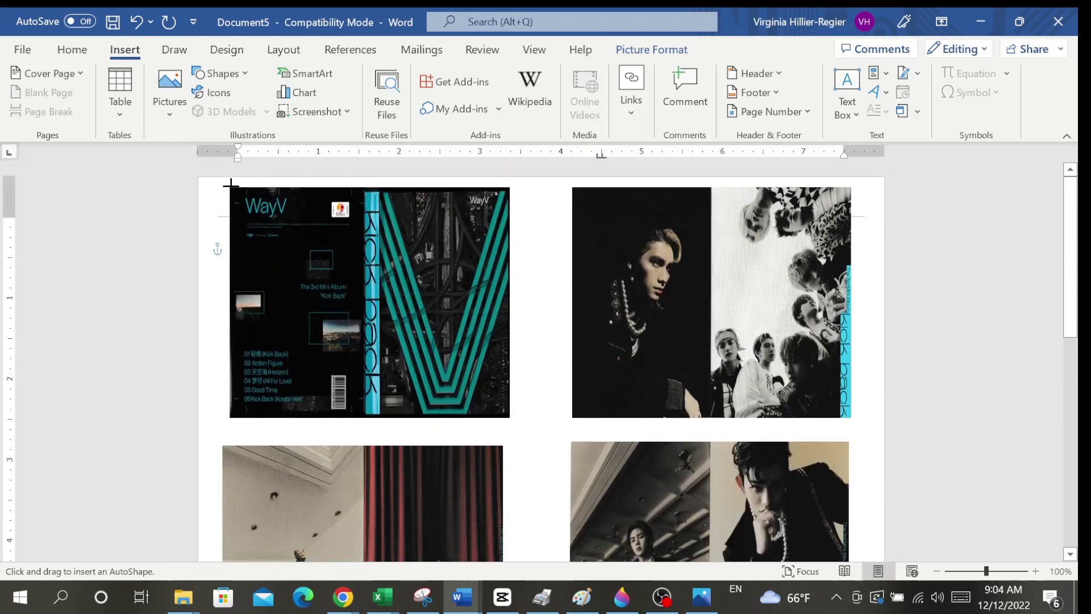
# Draw a blue-styled rectangle in the empty slot below the left photo spread, about 3.07" by 3.69"
pyautogui.moveTo(229, 185); pyautogui.dragTo(509, 417)
pyautogui.moveTo(457, 333); pyautogui.dragTo(446, 454)
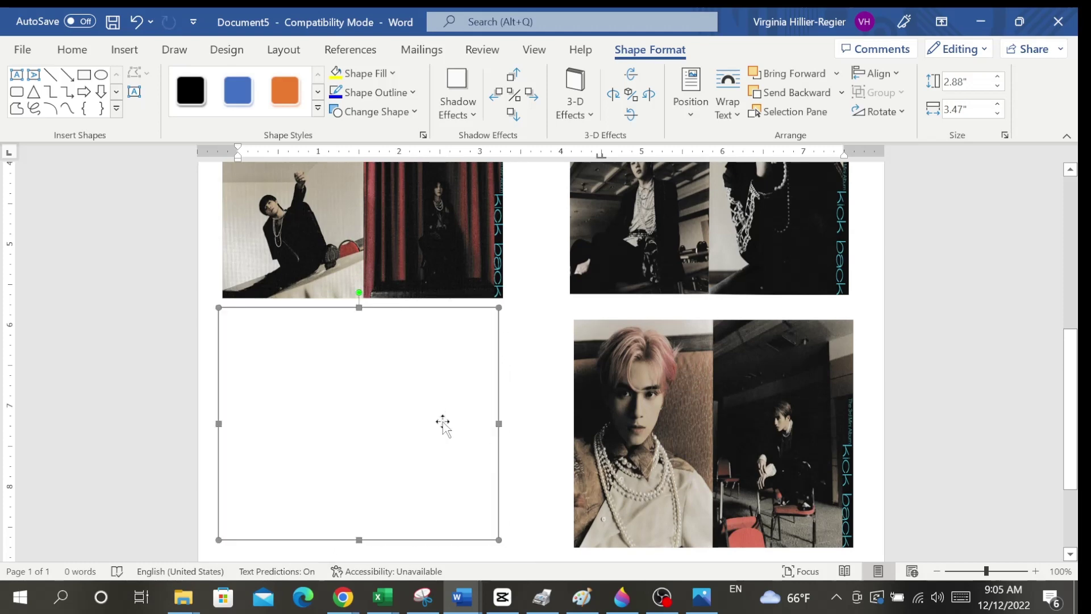
pyautogui.click(237, 93)
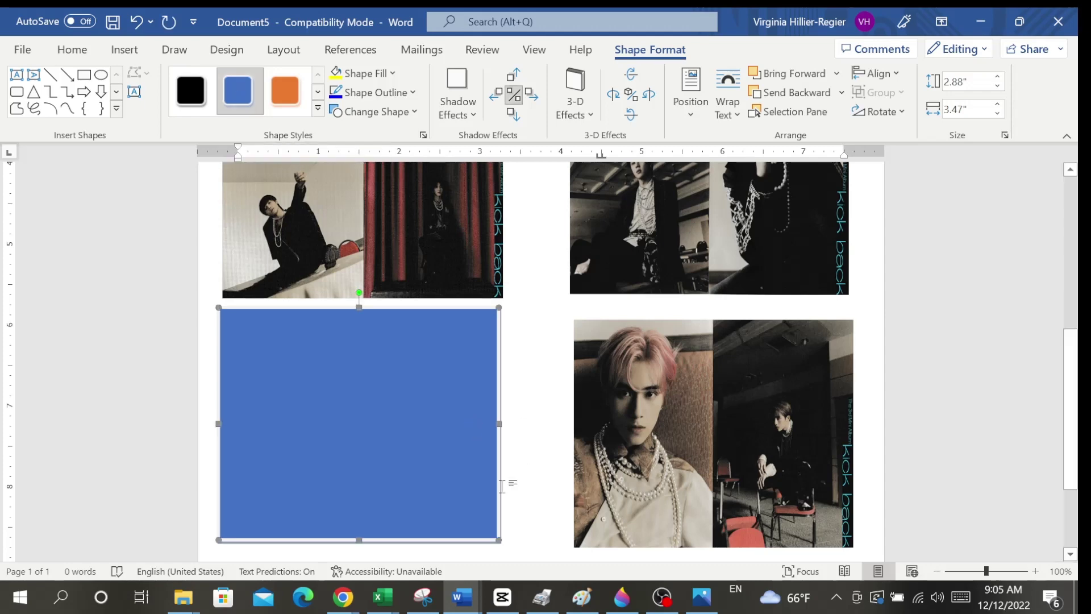
pyautogui.moveTo(499, 540); pyautogui.dragTo(515, 553)
# Switch the rectangle to a dashed-outline shape style, then deselect it to check its look
pyautogui.scroll(-2, 515, 553)
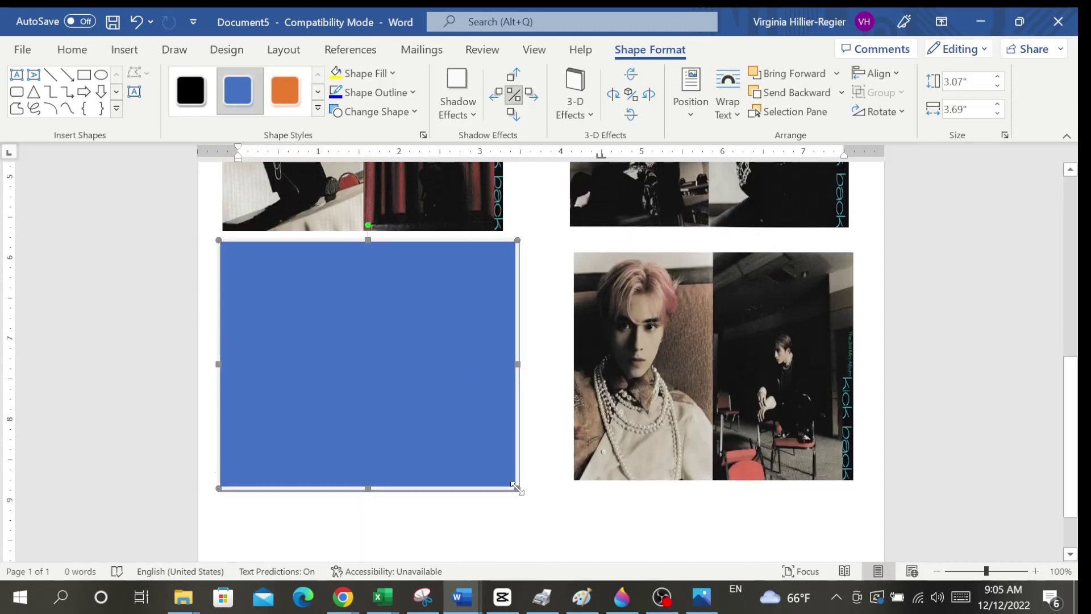
pyautogui.click(318, 108)
pyautogui.click(236, 134)
pyautogui.scroll(10, 534, 424)
pyautogui.scroll(1, 534, 424)
pyautogui.click(534, 423)
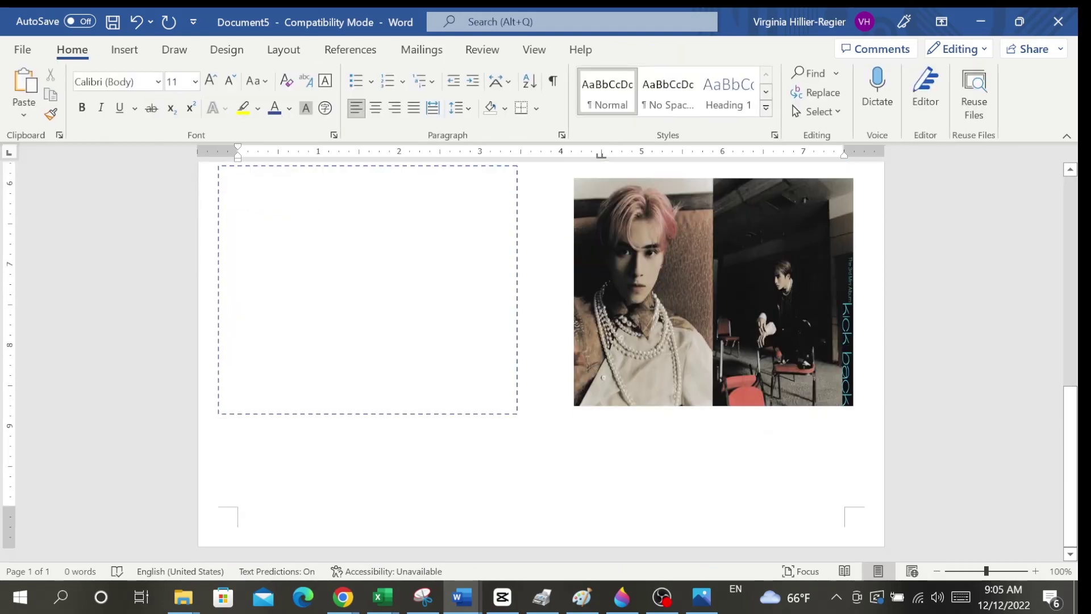
pyautogui.scroll(-4, 552, 472)
pyautogui.scroll(2, 540, 475)
pyautogui.scroll(-5, 553, 472)
pyautogui.scroll(4, 552, 471)
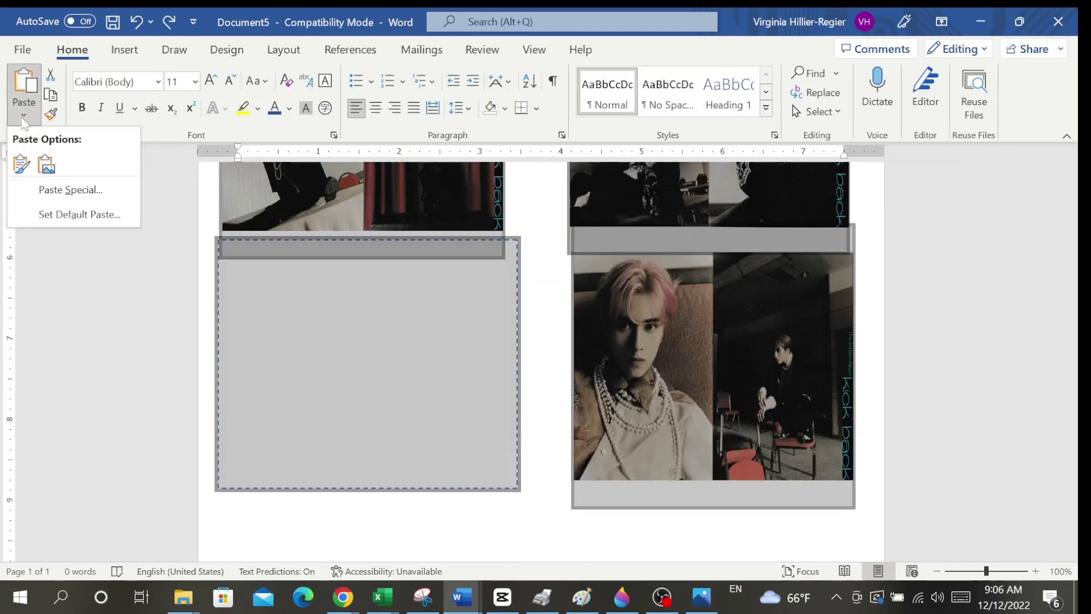